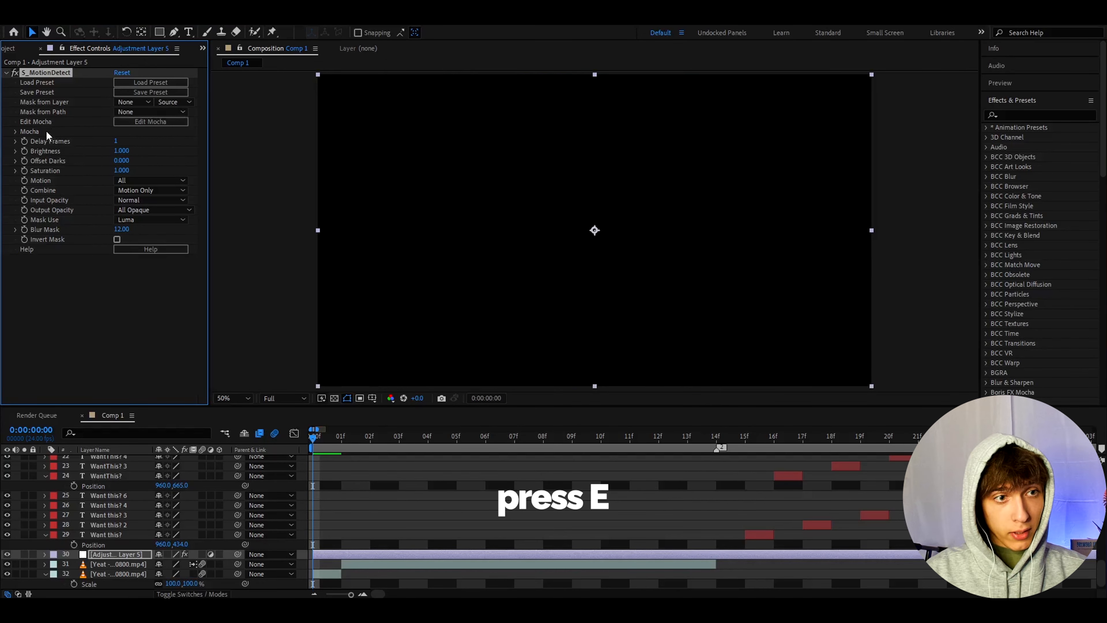
- Keyframe the S_MotionDetect effect's Effect Opacity at 0% on the first frame and at 100% one frame after it
key(e)
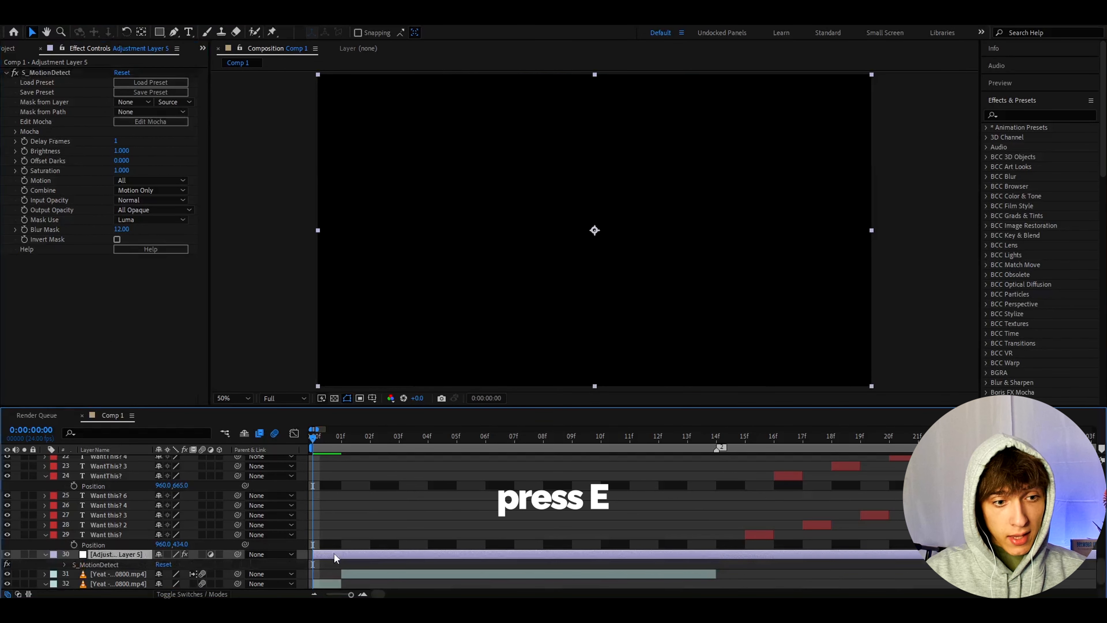
click(64, 564)
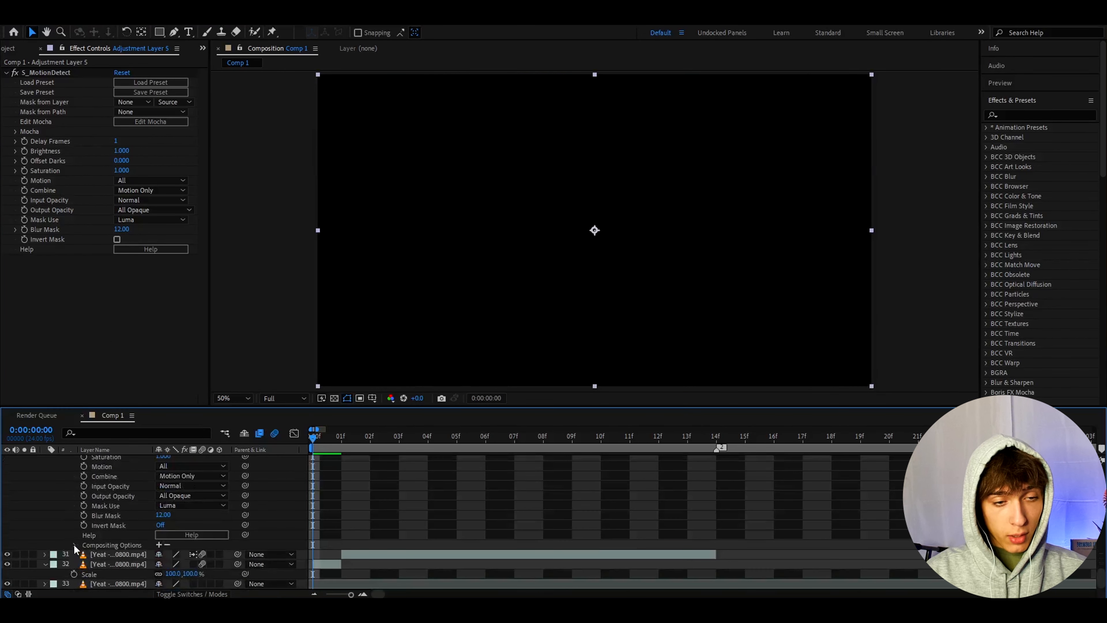
click(75, 545)
drag(161, 555, 80, 563)
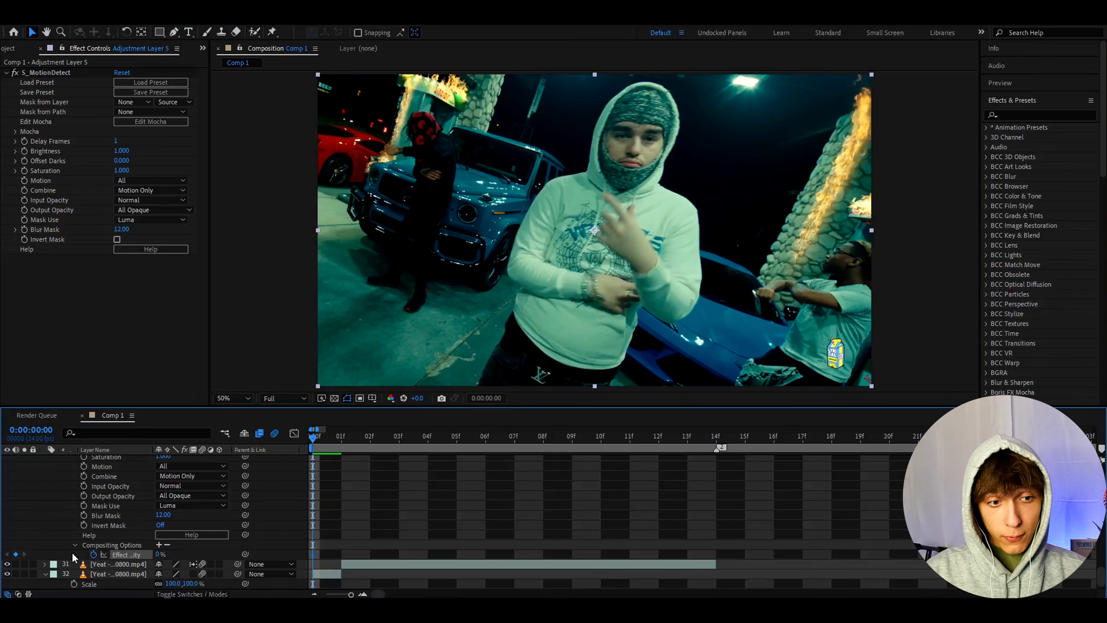
click(94, 555)
click(324, 436)
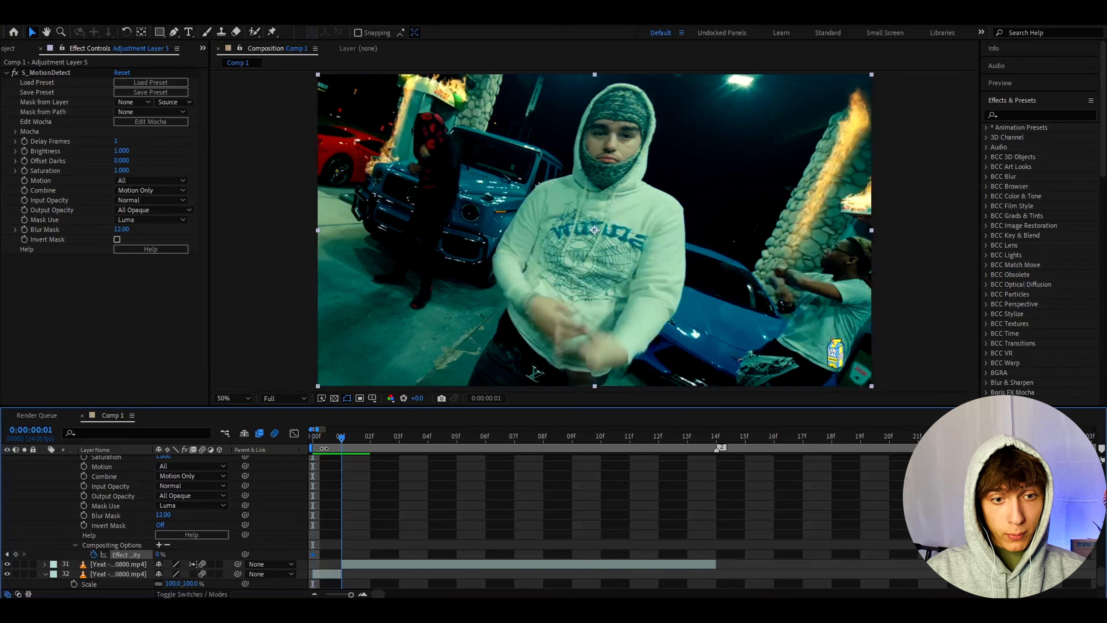
drag(159, 554, 251, 556)
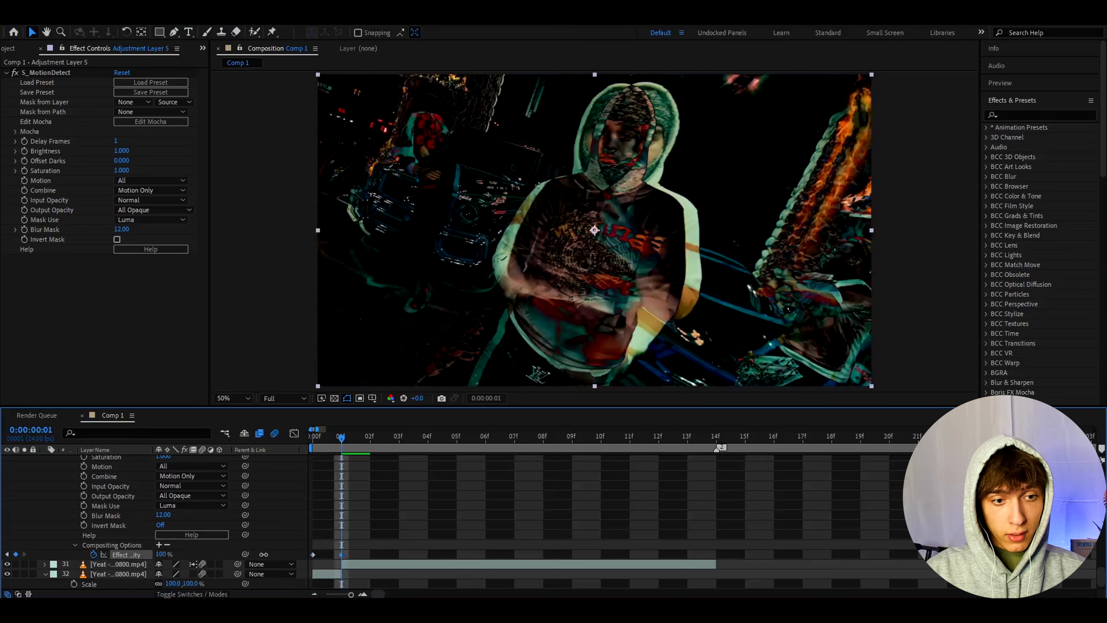
- Return to the first frame and keyframe the adjustment layer's Opacity at 100%
drag(343, 438, 264, 456)
scroll(332, 519, up, 5)
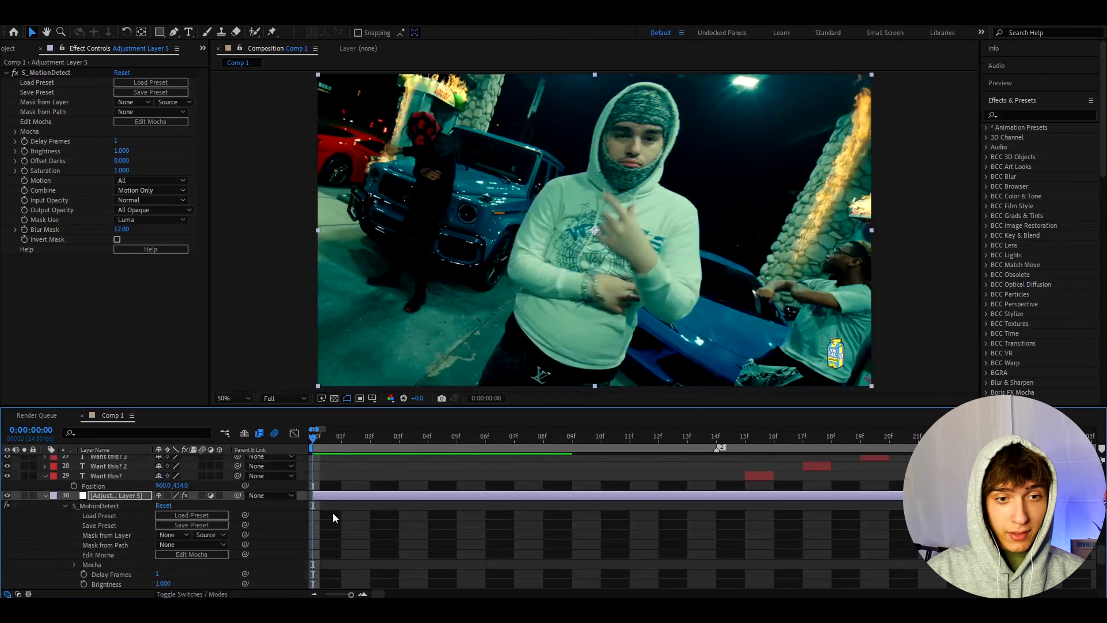
key(t)
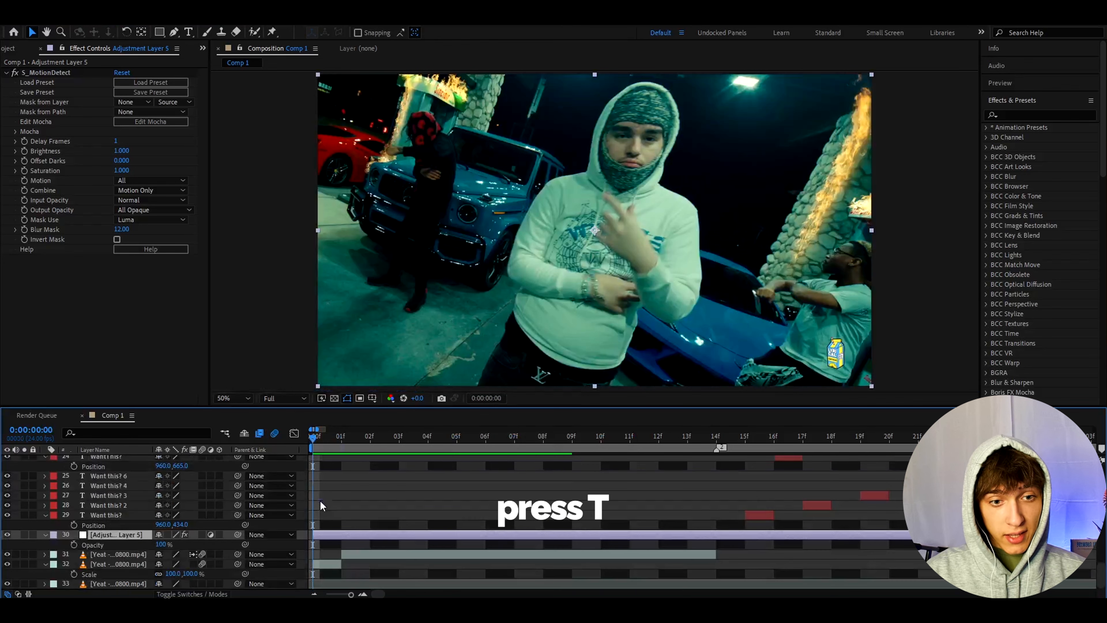
click(73, 545)
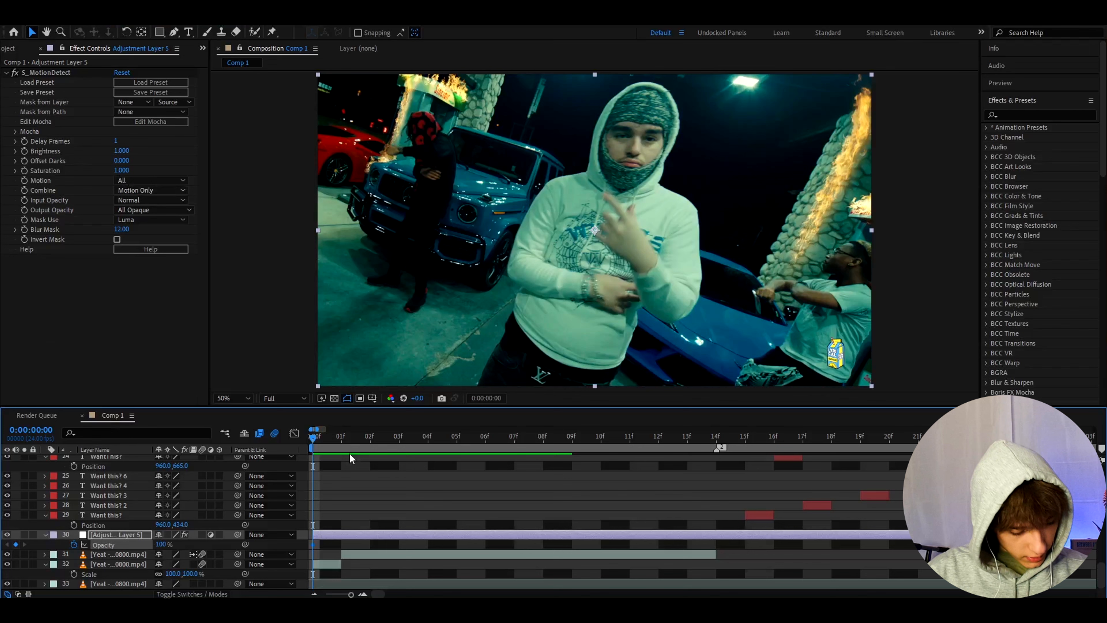
- Apply the Signal effect to the adjustment layer
key(ctrl+space)
text(signal)
key(Return)
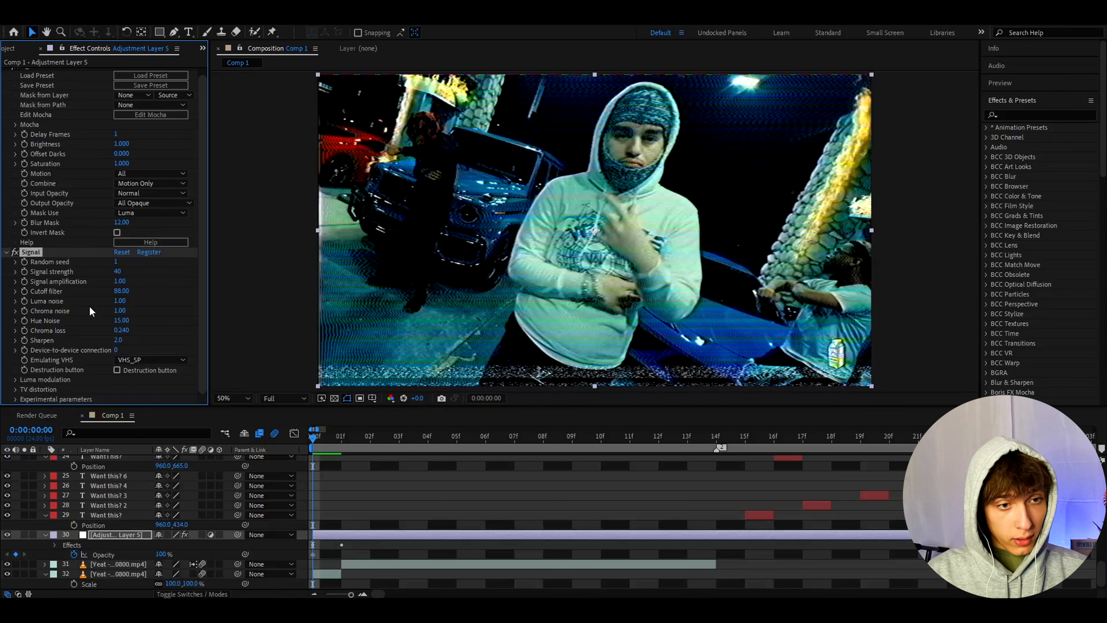
- In Signal's luma modulation settings, turn off Tape Errors and keyframe TE probability at 0
click(16, 379)
scroll(35, 372, down, 3)
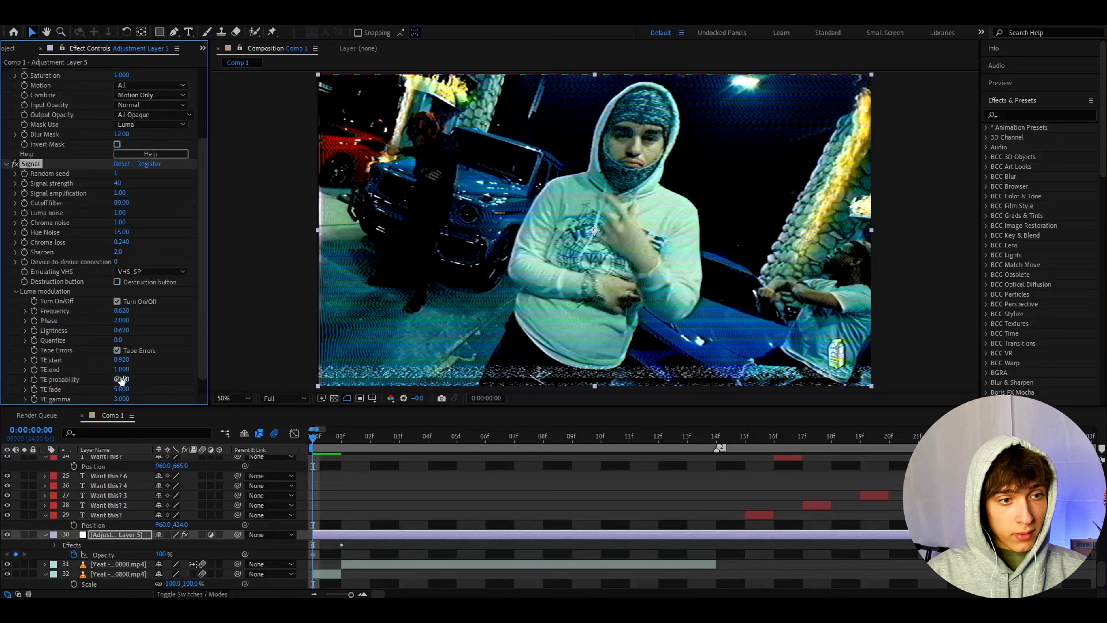
click(117, 350)
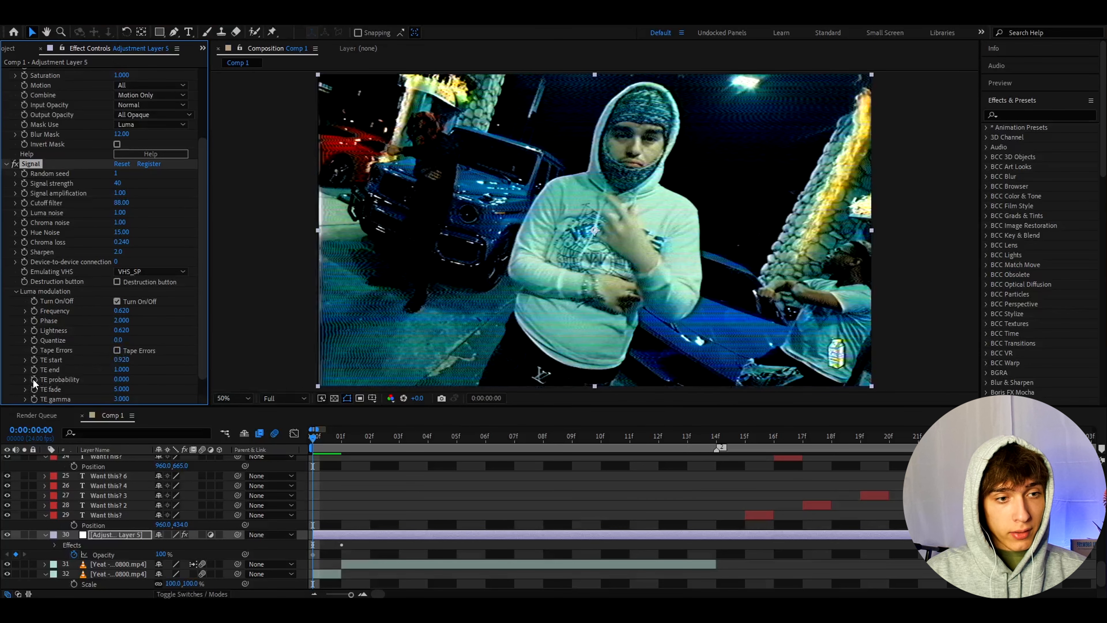
- Apply the S_WarpVortex effect to the adjustment layer
key(ctrl+space)
text(s)
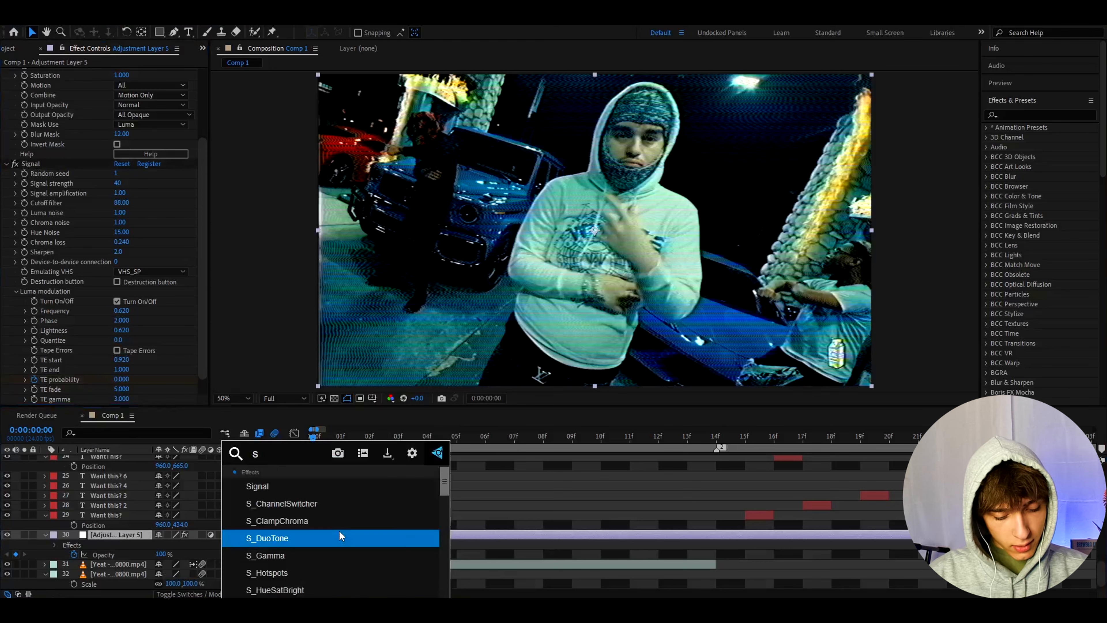
text(_warpvor)
key(Return)
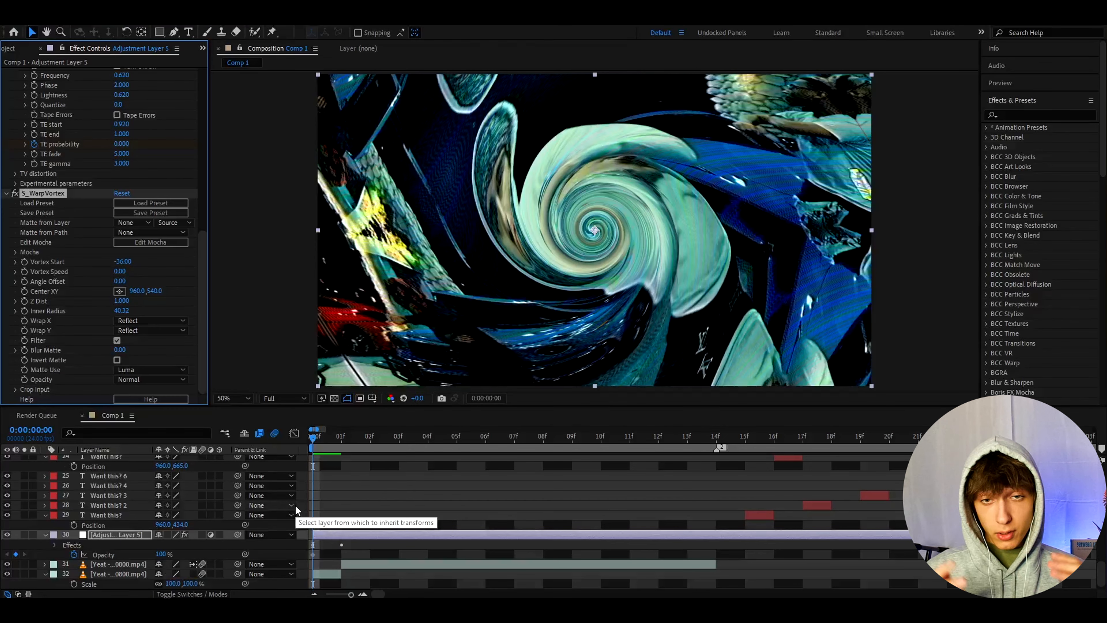
- Keyframe S_WarpVortex on the first frame with Vortex Start at -20 and Vortex Speed at 76
click(122, 261)
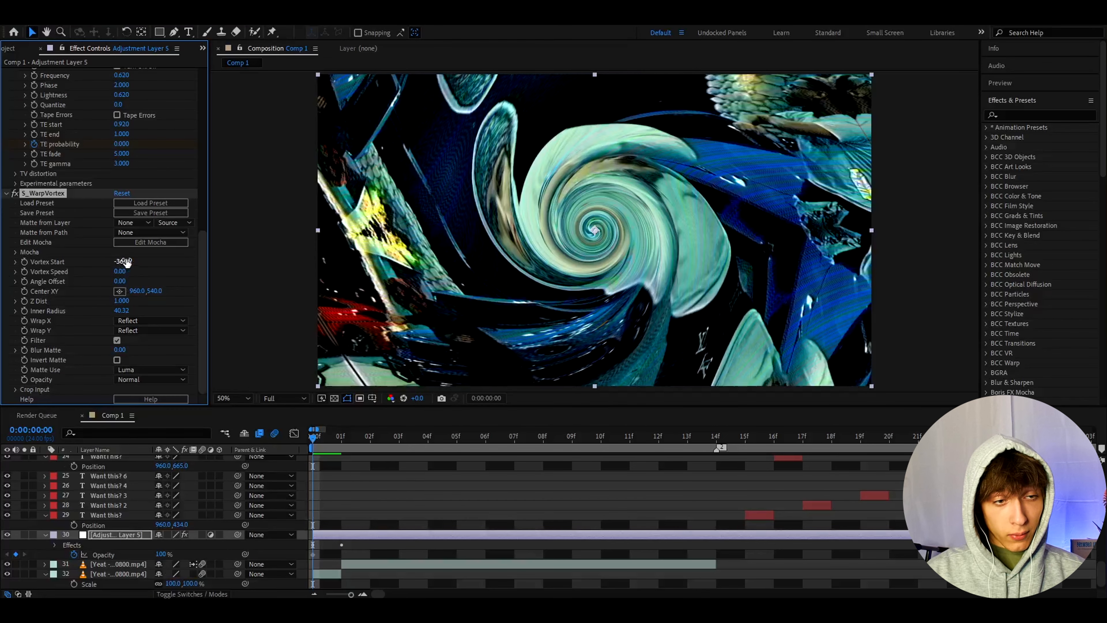
text(-20)
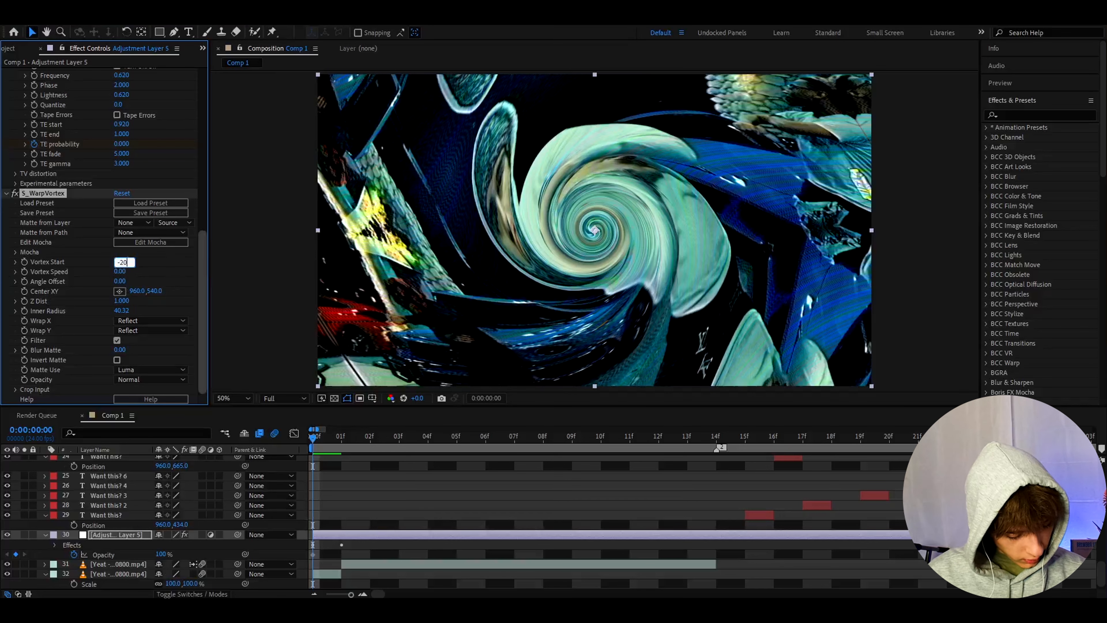
key(Return)
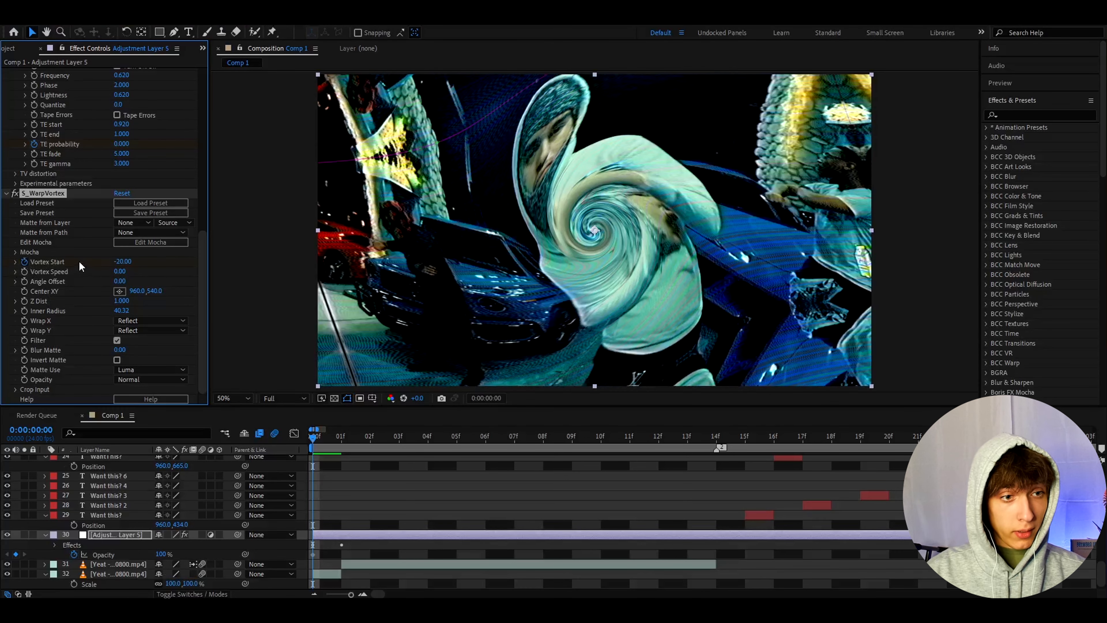
click(120, 271)
text(76)
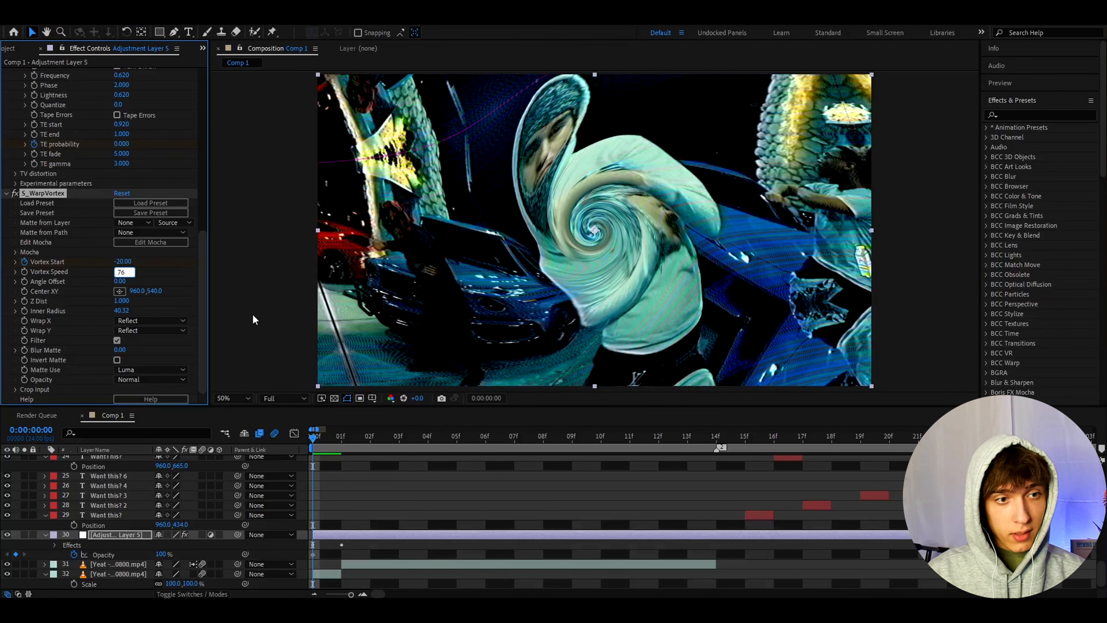
key(Return)
- Apply the S_EdgeDetect effect to the adjustment layer and set its Weight Blue to 1.61
key(ctrl+space)
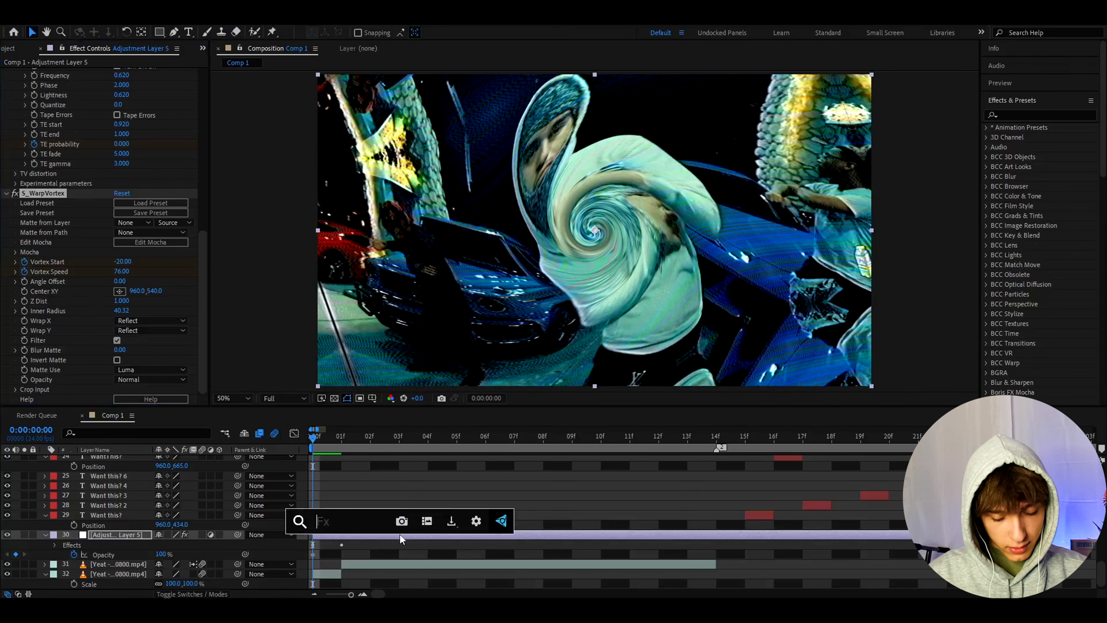
text(s_edgede)
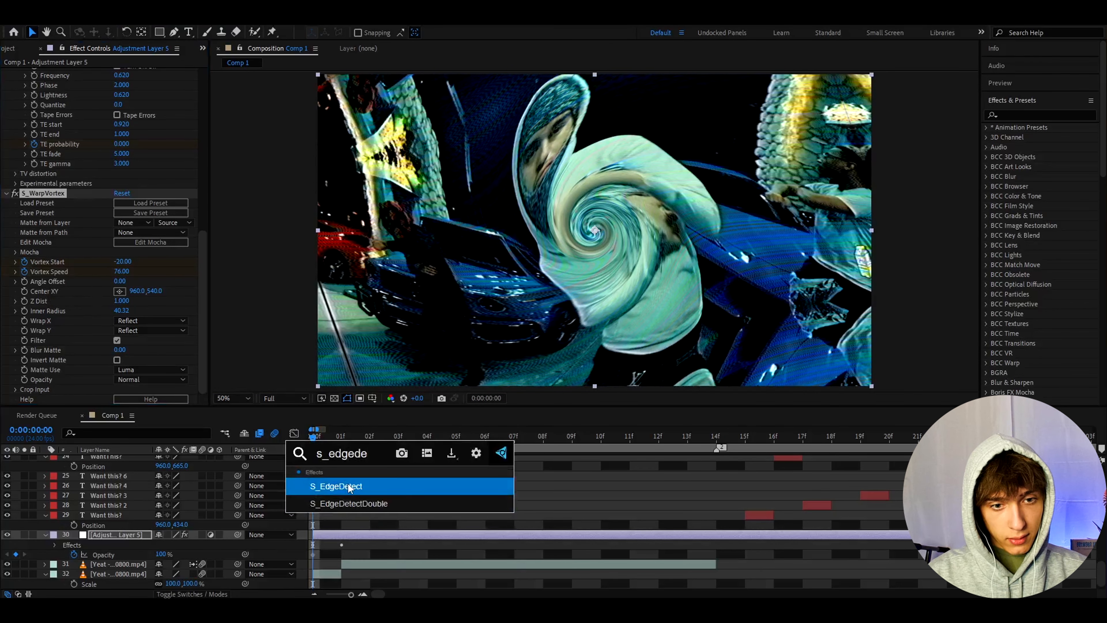
click(348, 485)
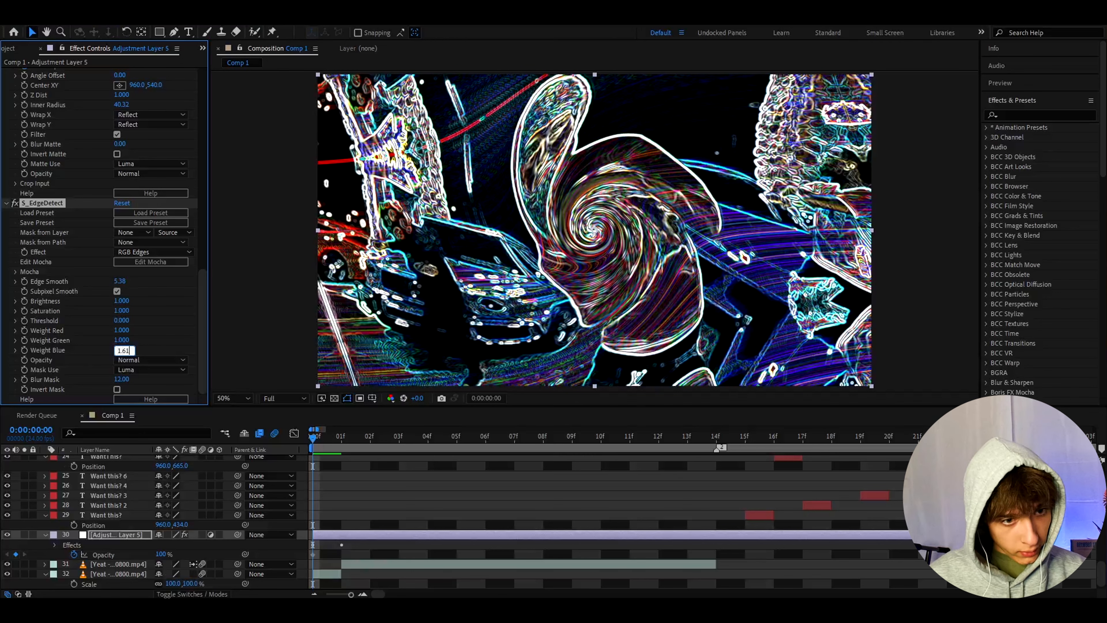
key(Return)
- Apply the Deep Glow effect to the adjustment layer
key(ctrl+space)
text(dee)
click(112, 374)
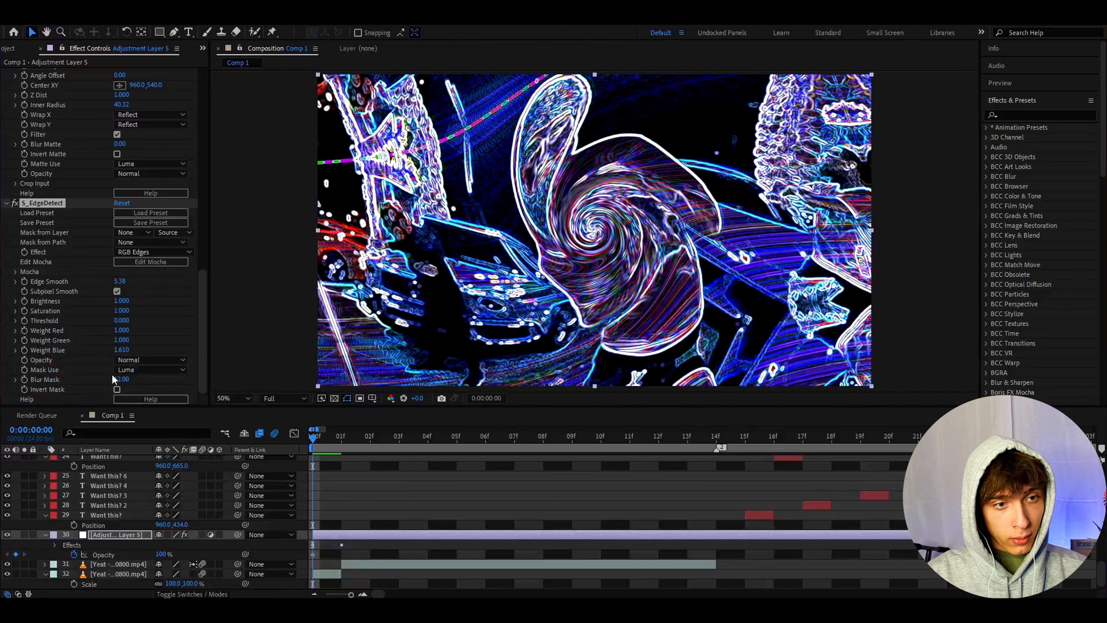
- Set Deep Glow's Radius to 670 and keyframe its Exposure at 0.95 on the first frame
click(123, 183)
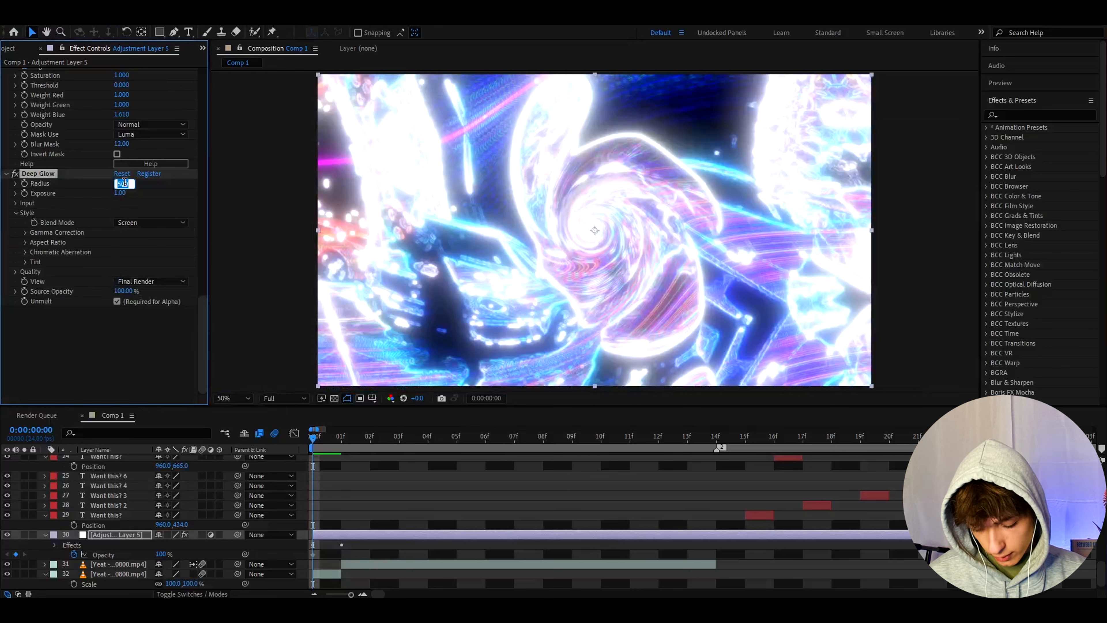
text(670)
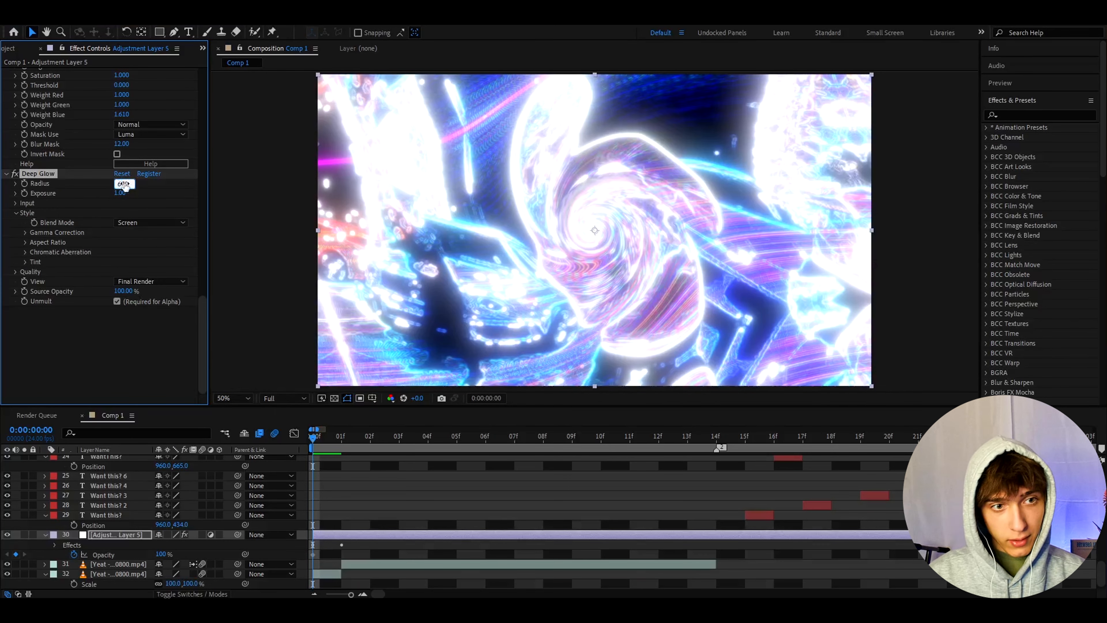
key(Tab)
text(0)
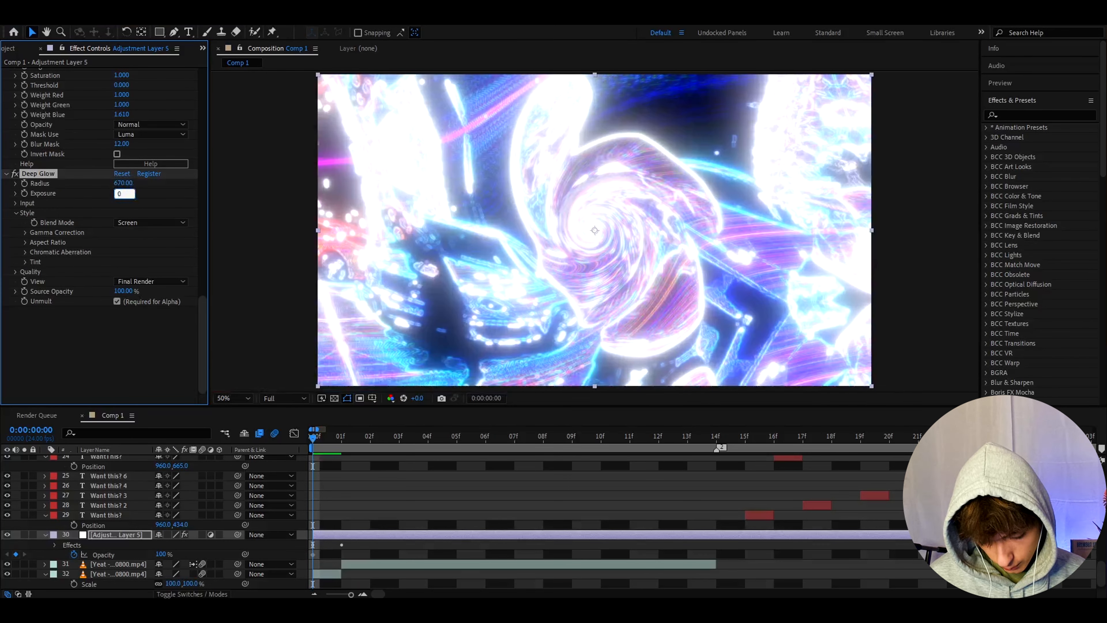
key(Return)
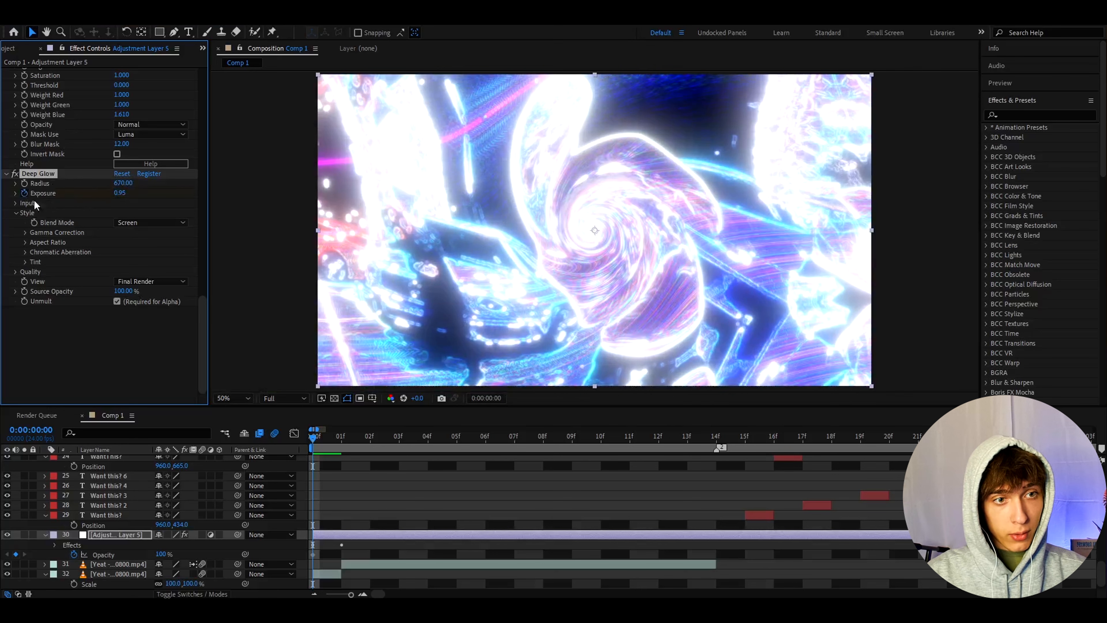
- Apply the Transform effect to the adjustment layer and keyframe its Scale at 105 on the first frame
click(442, 493)
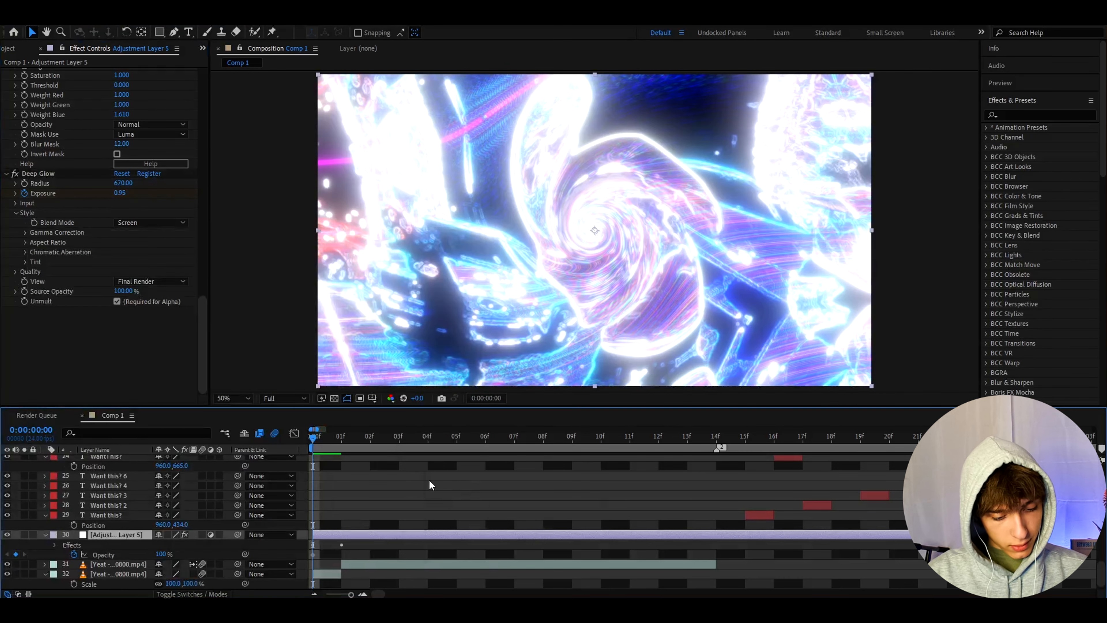
key(ctrl+space)
text(tr)
click(360, 485)
click(123, 275)
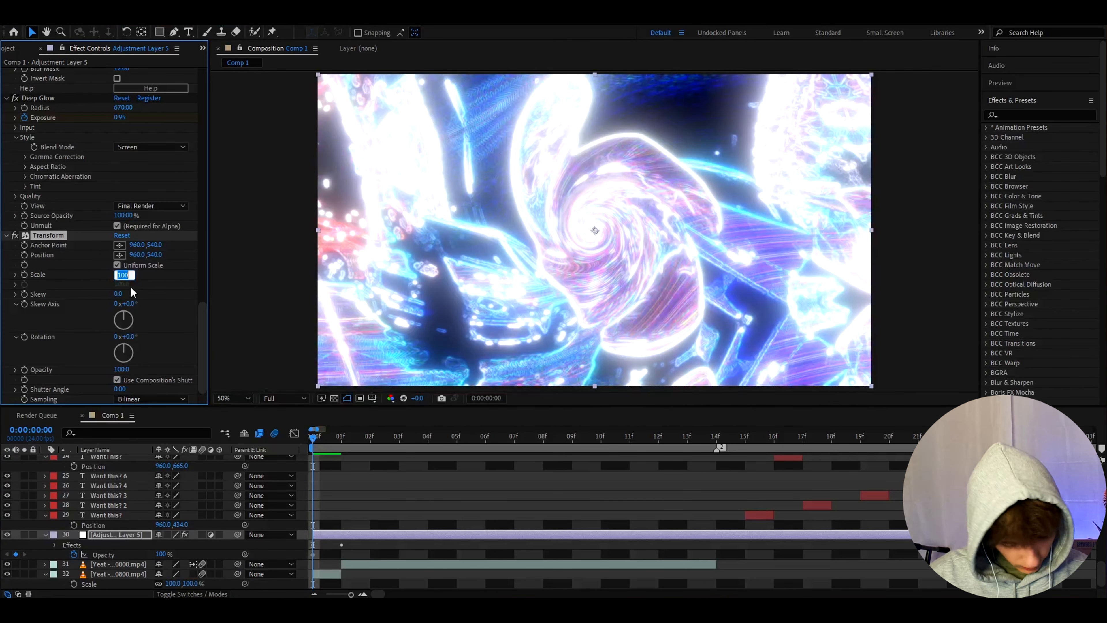
text(105)
key(Return)
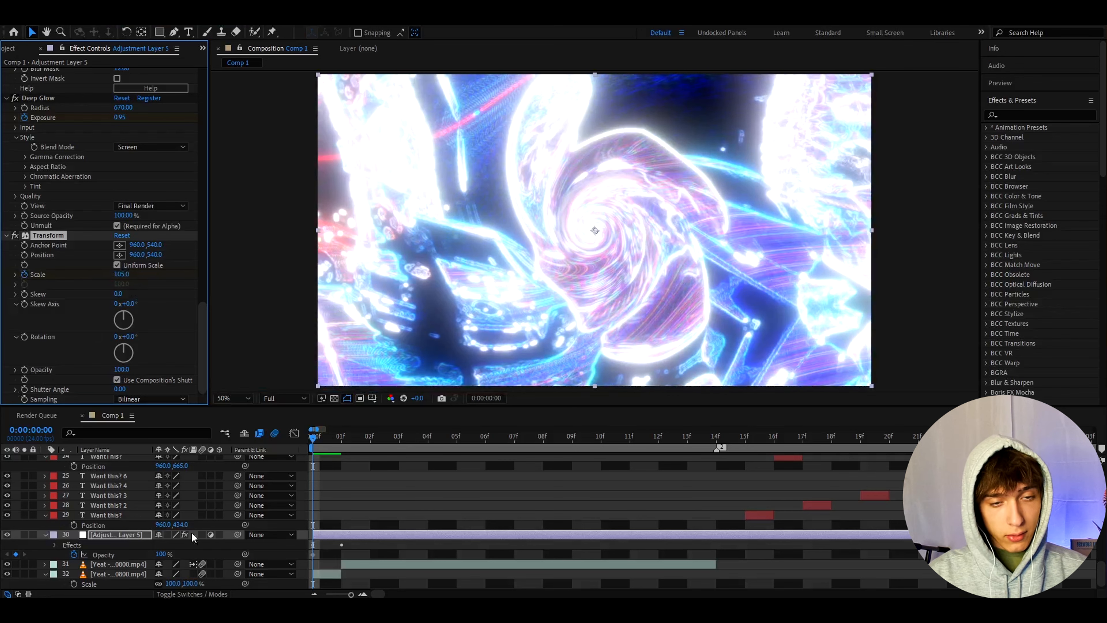
- Keyframe the S_EdgeDetect effect's Effect Opacity at 50% on the first frame in its compositing options
click(327, 516)
click(327, 532)
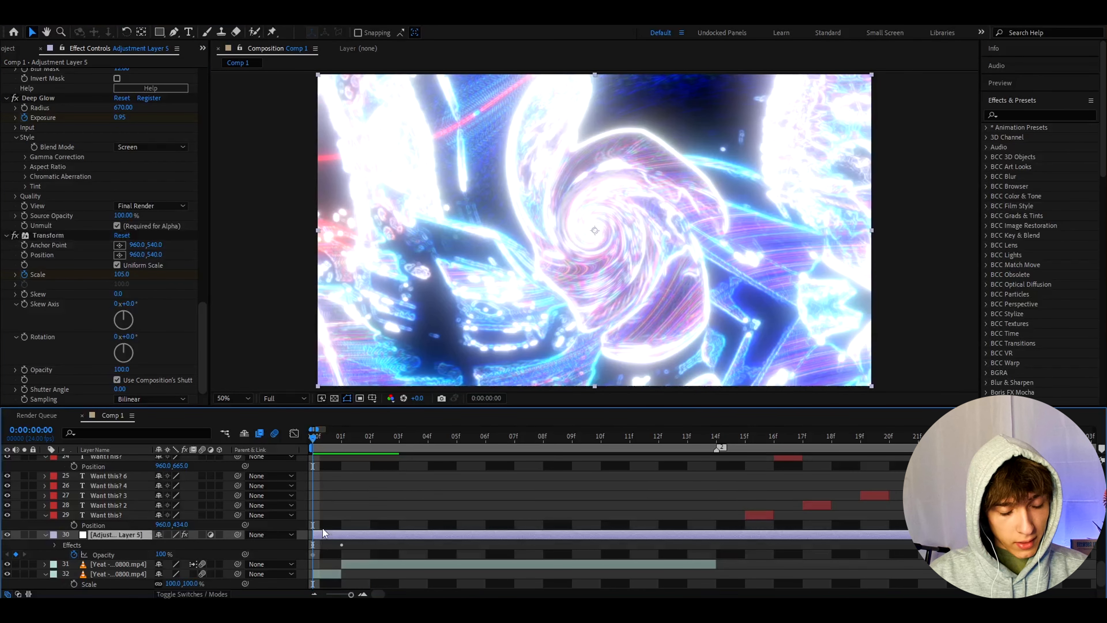
key(e)
scroll(166, 537, down, 1)
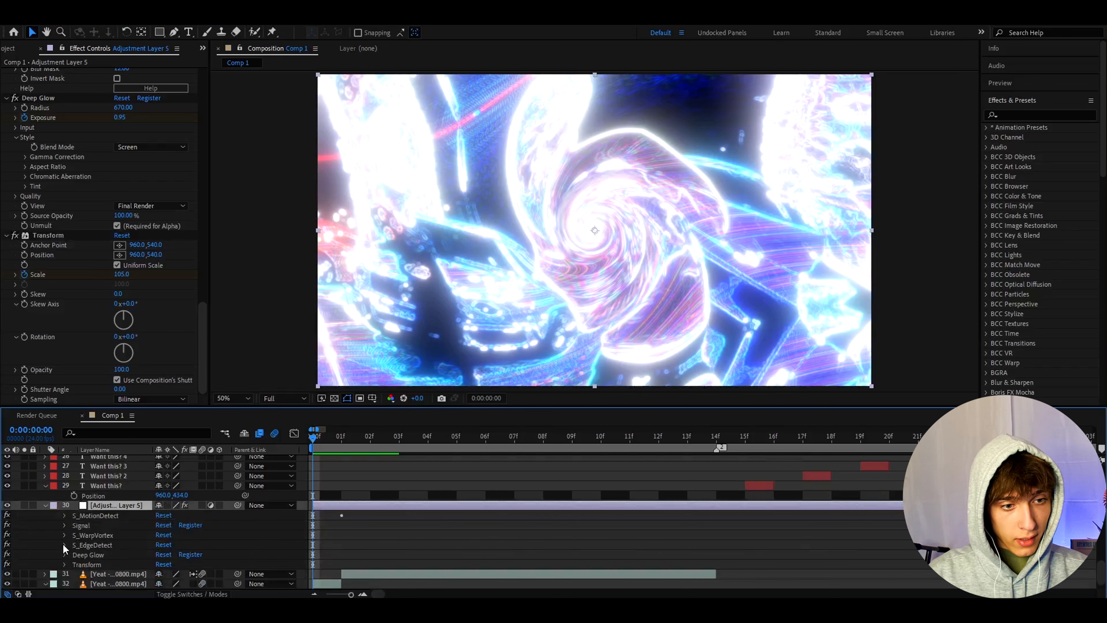
click(64, 545)
scroll(78, 535, down, 4)
click(73, 546)
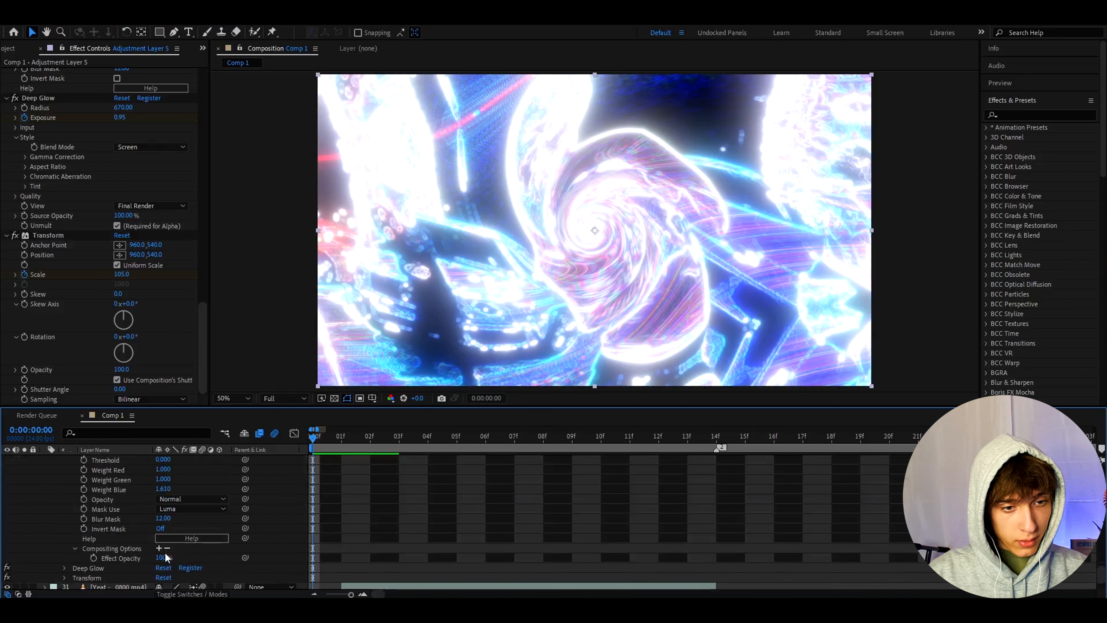
click(164, 558)
text(50)
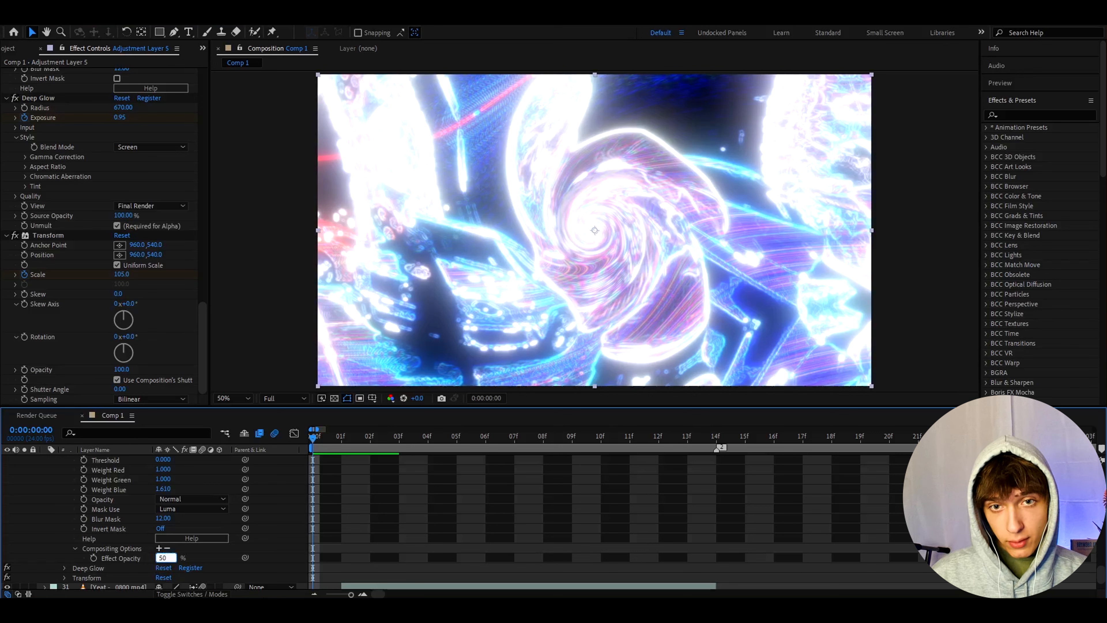
key(Return)
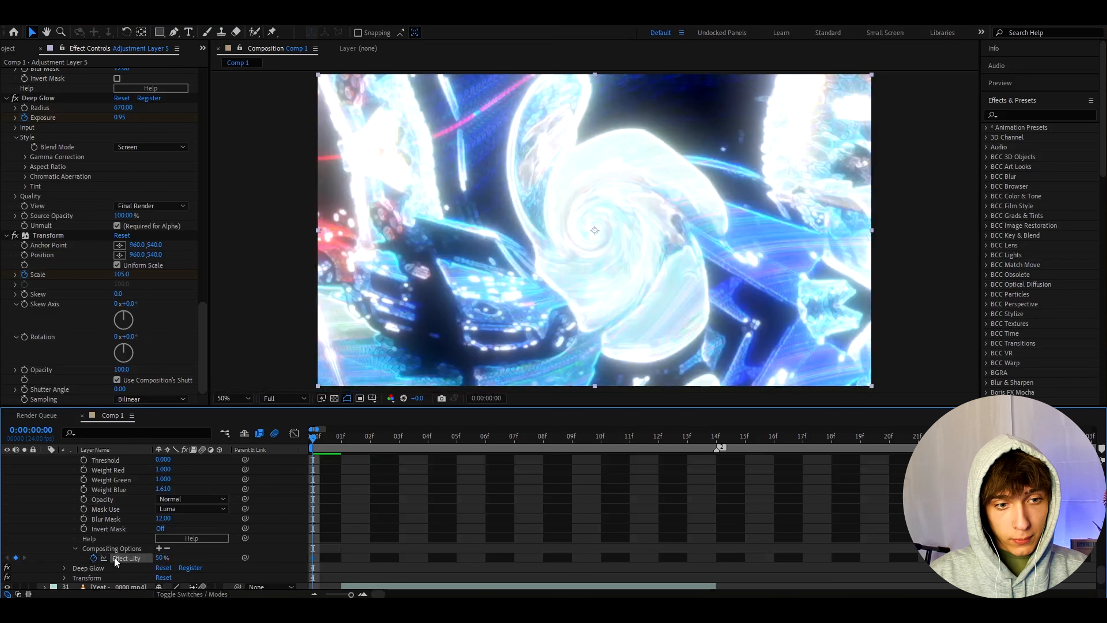
- Enable motion blur for the adjustment layer
scroll(94, 560, up, 10)
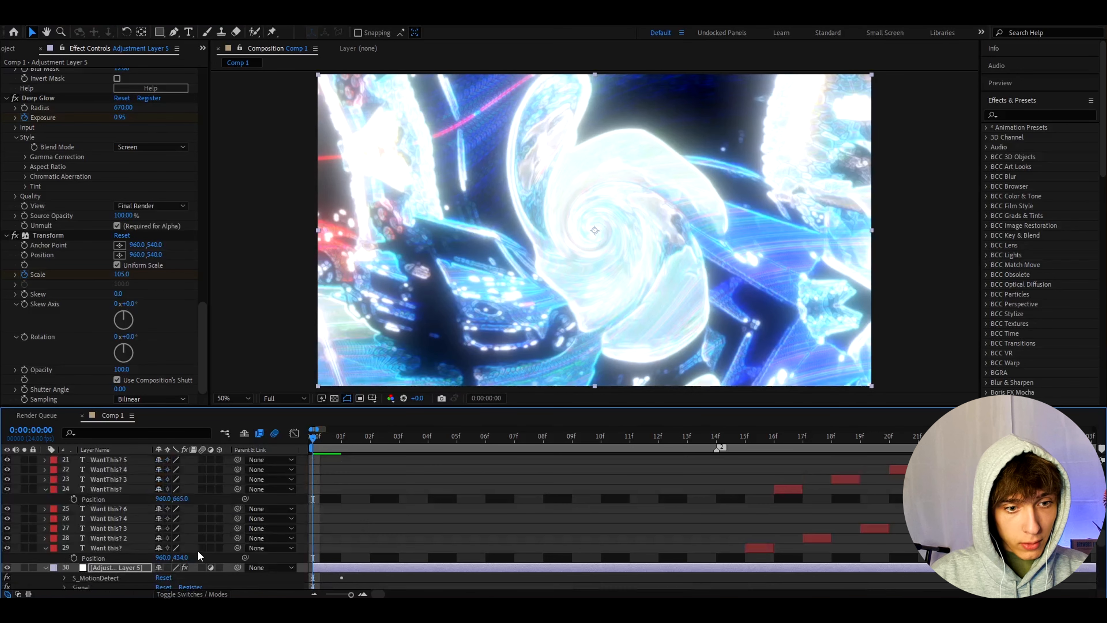
click(202, 566)
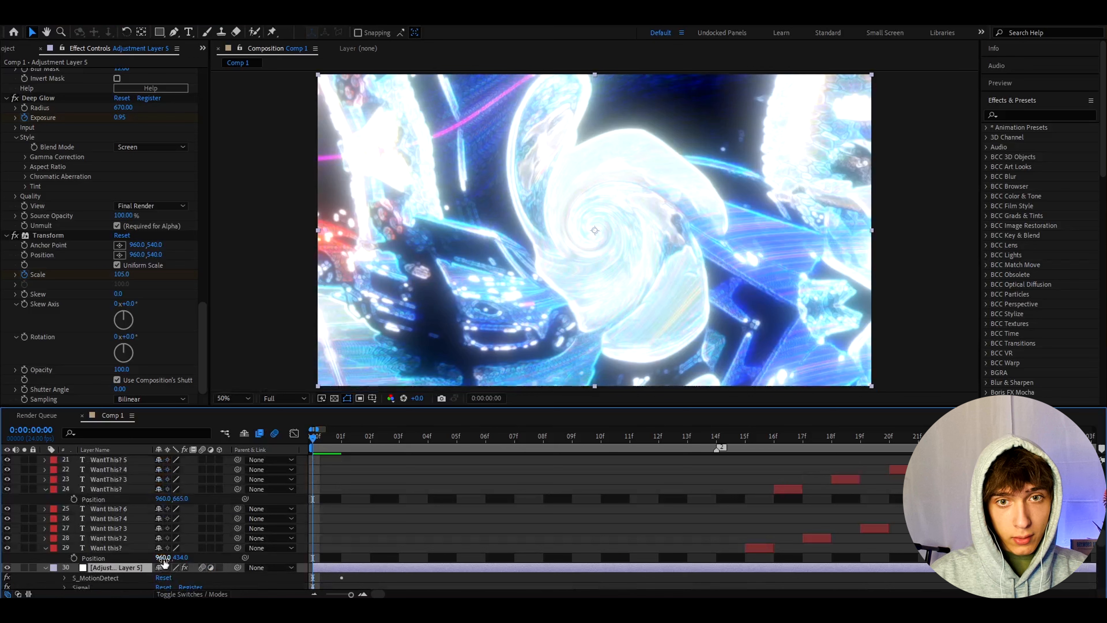
- Reveal the adjustment layer's keyframes and keyframe S_WarpVortex's Vortex Start and Vortex Speed at 0 on frame 11
key(u)
scroll(301, 515, down, 3)
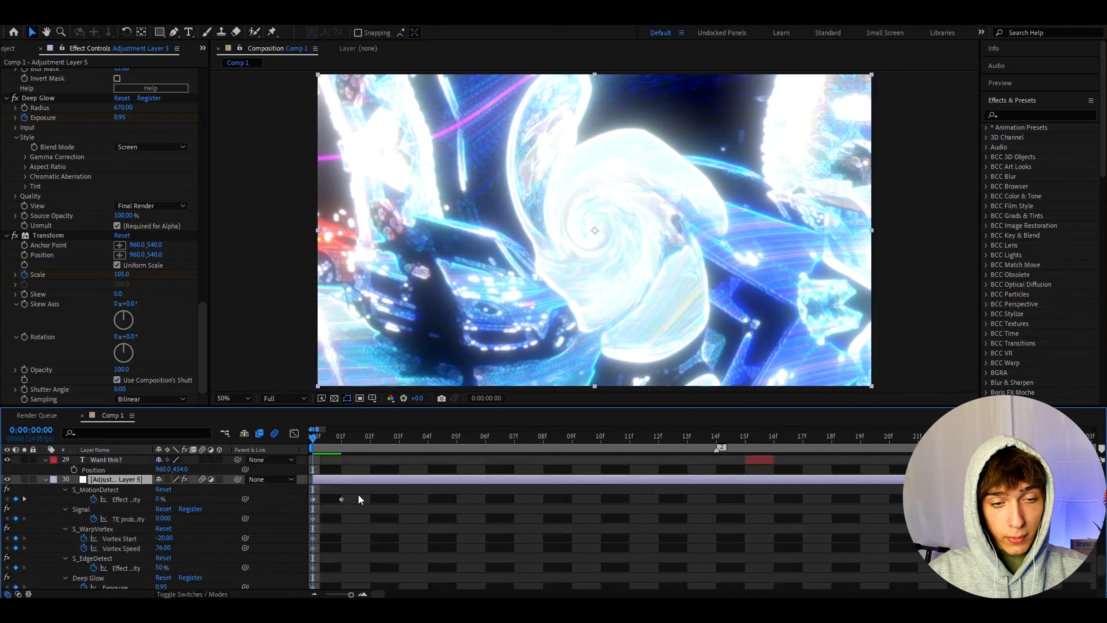
drag(320, 436, 616, 447)
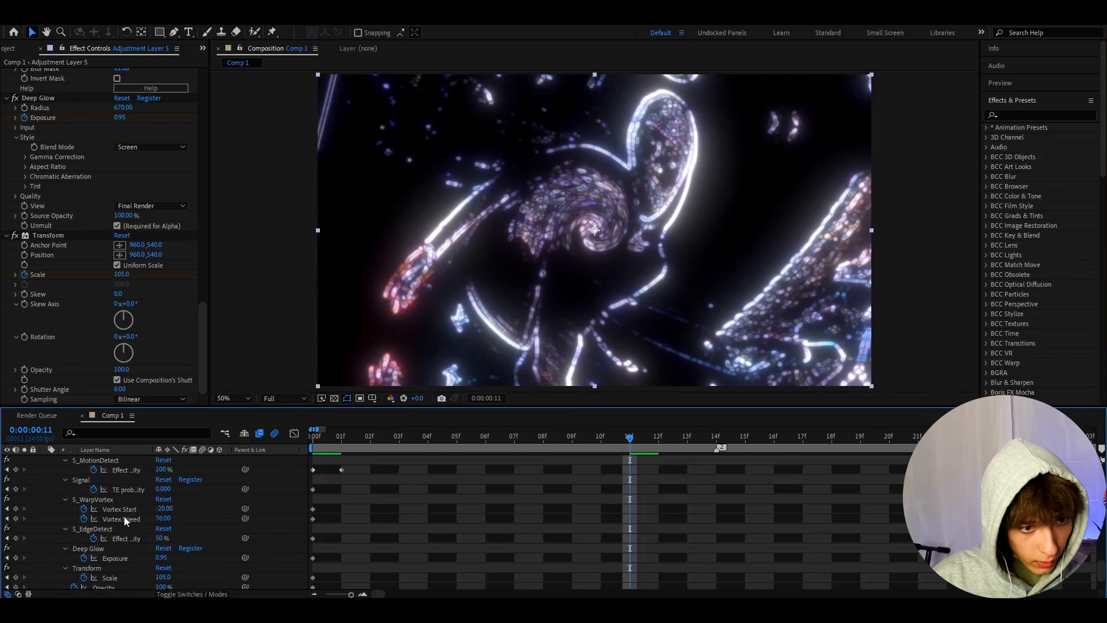
click(163, 508)
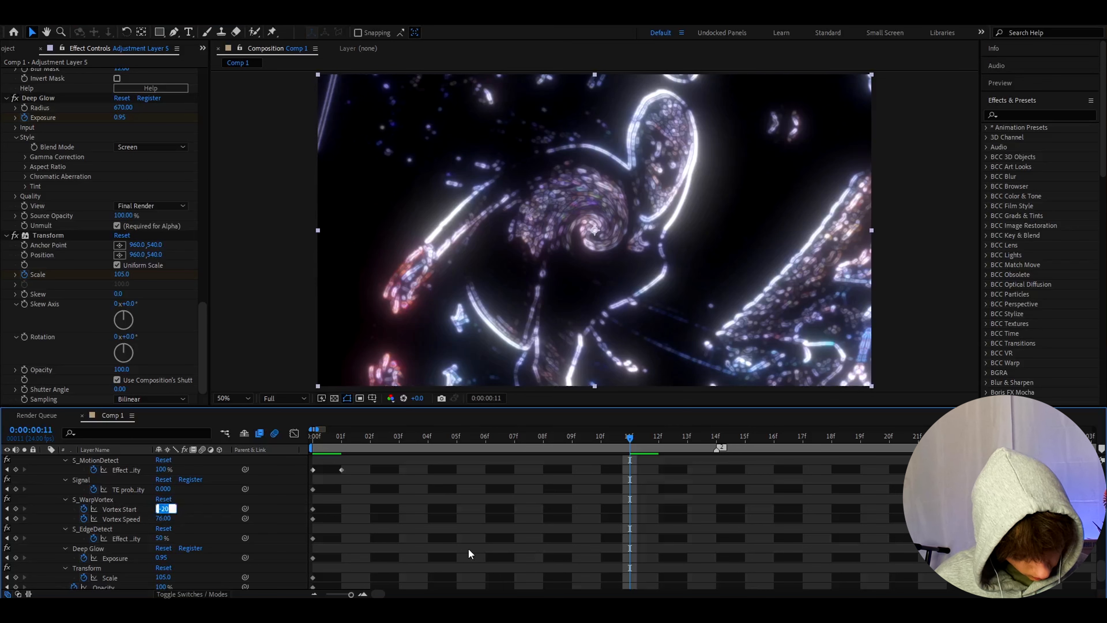
text(0)
key(Return)
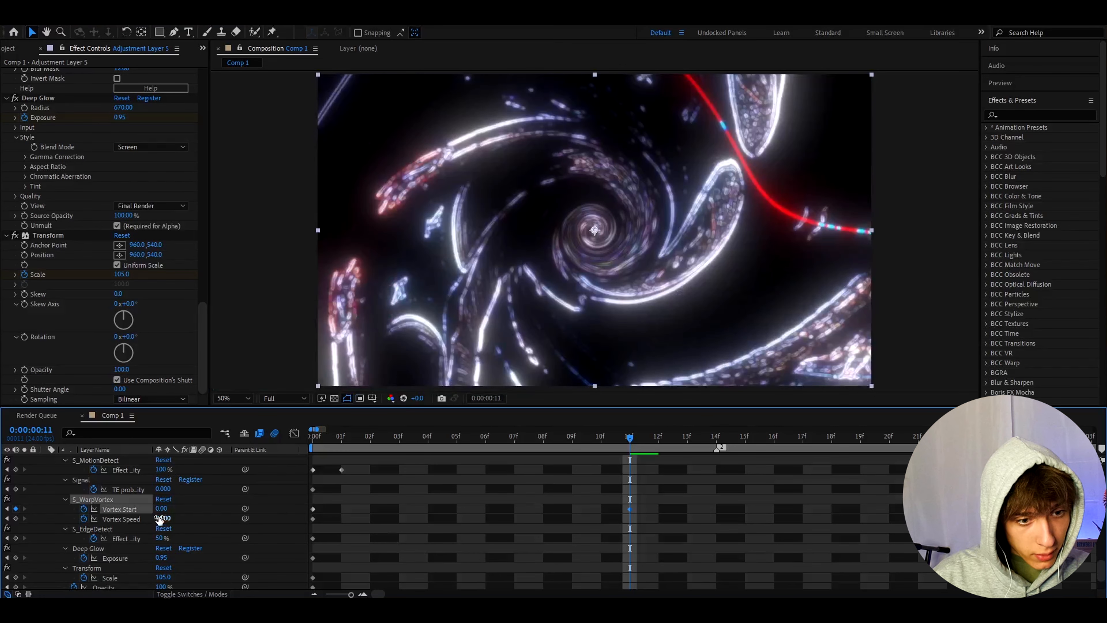
click(160, 518)
text(0)
key(Return)
- Keyframe Deep Glow's Exposure at 0.26 on frame 11
click(163, 558)
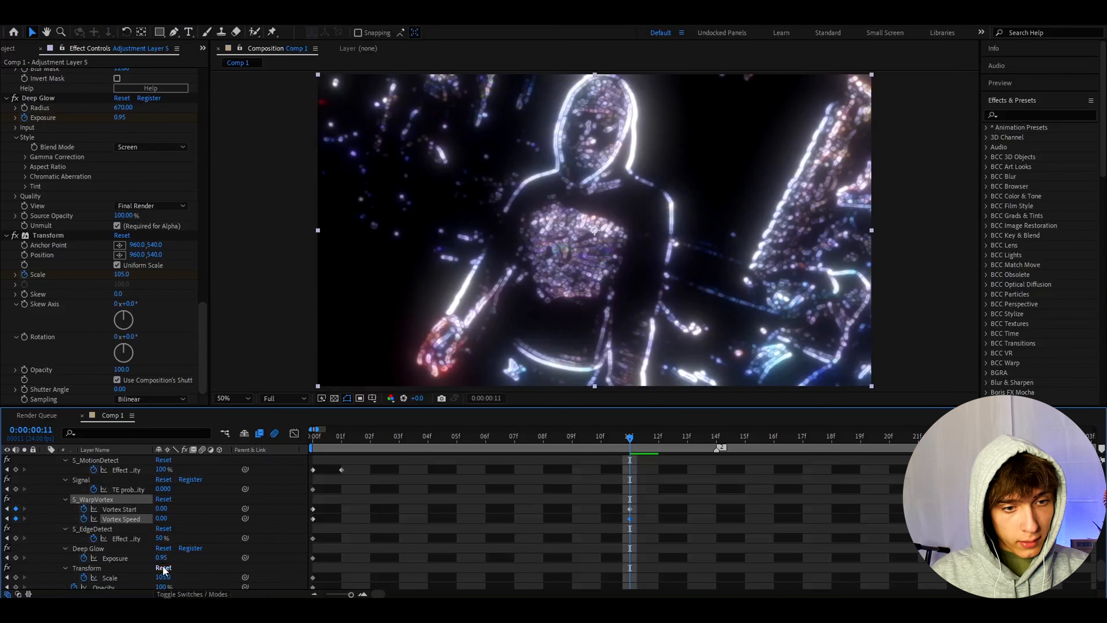
text(0.26)
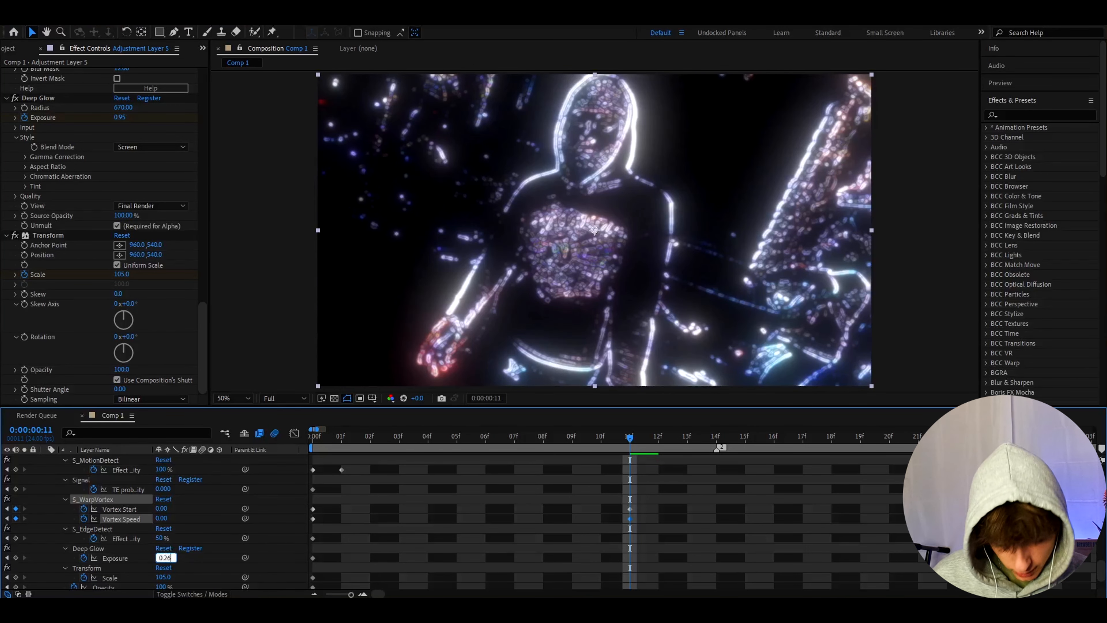
key(Tab)
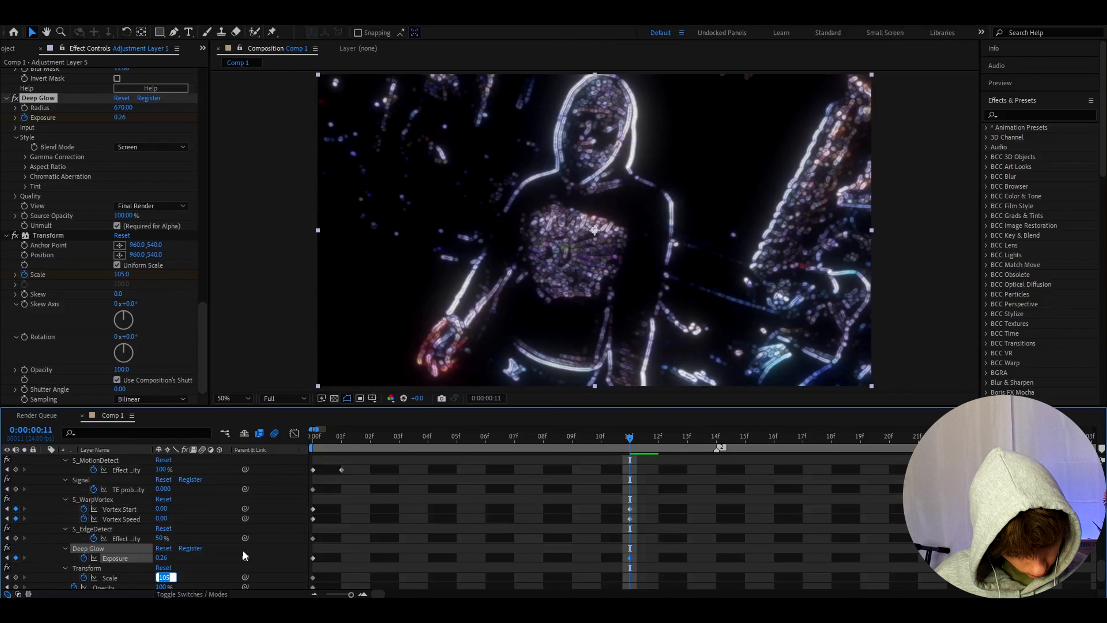
- Keyframe the Transform effect's Scale at 102 and the adjustment layer's Opacity at 0% on frame 11
text(1)
key(Tab)
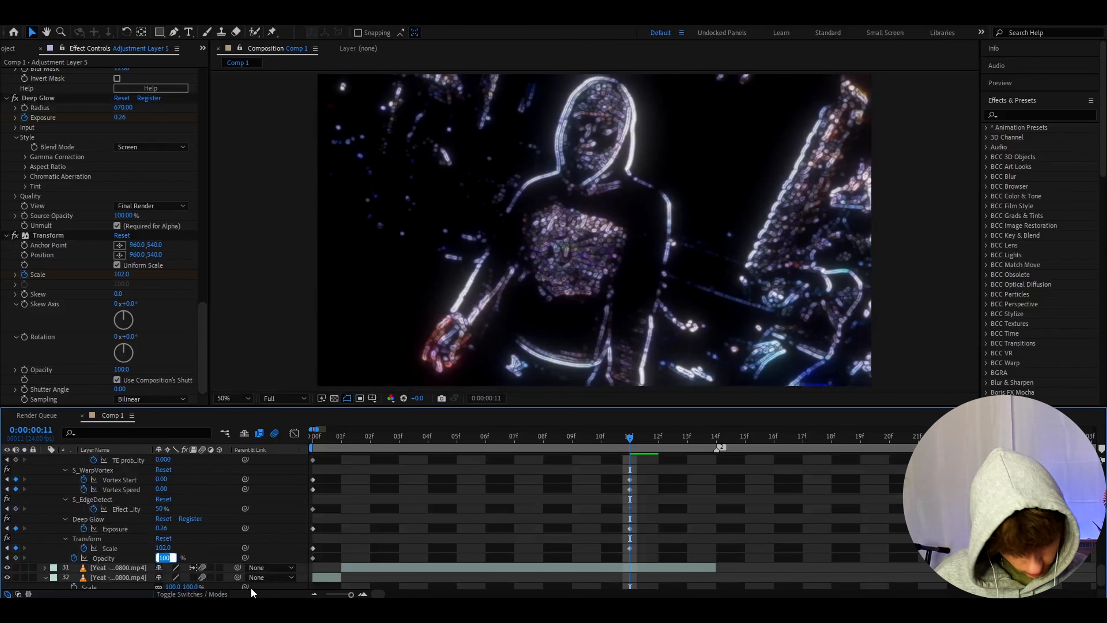
text(0)
key(Return)
- Apply Easy Ease to the adjustment layer's Opacity keyframes and to the Vortex Start and Vortex Speed keyframes
drag(641, 558, 287, 567)
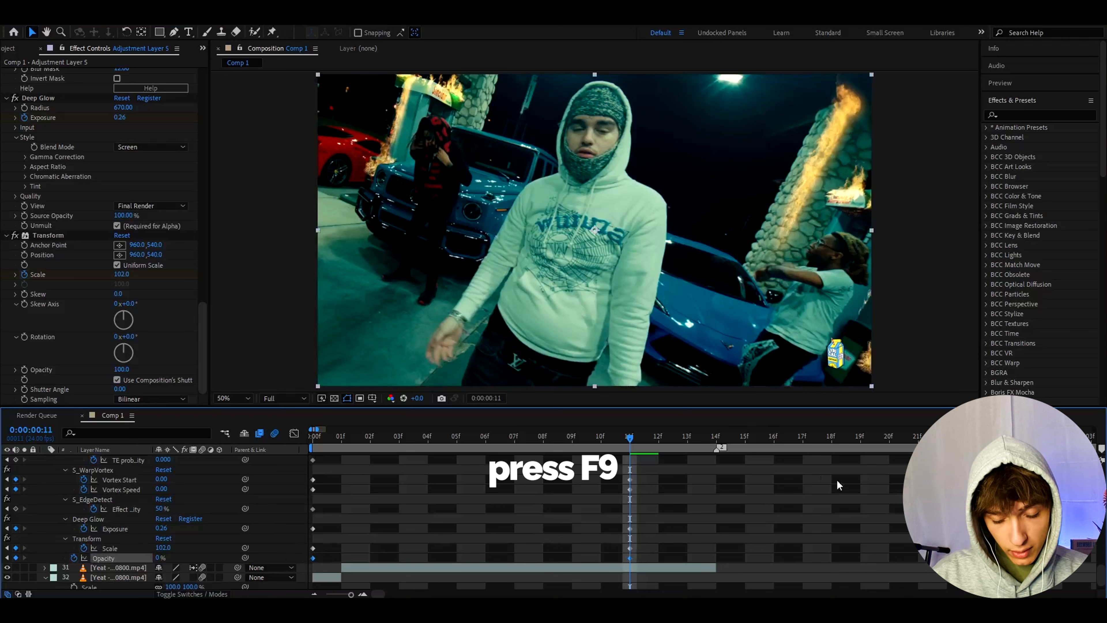
drag(644, 488, 300, 477)
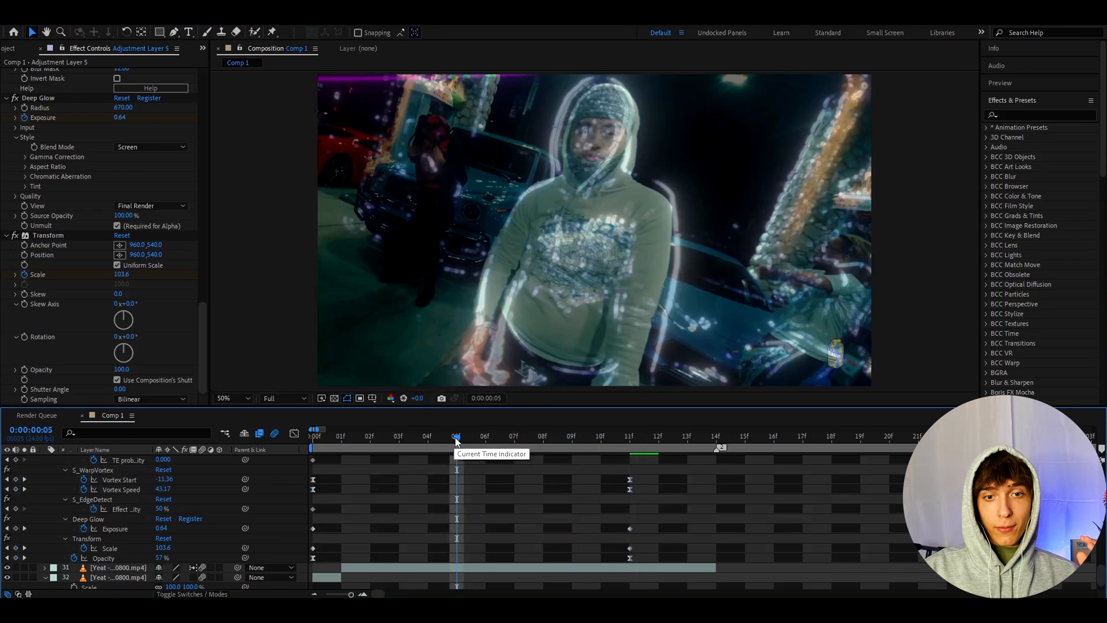
mouse_move(456, 439)
mouse_down()
mouse_move(404, 441)
mouse_move(456, 438)
mouse_up()
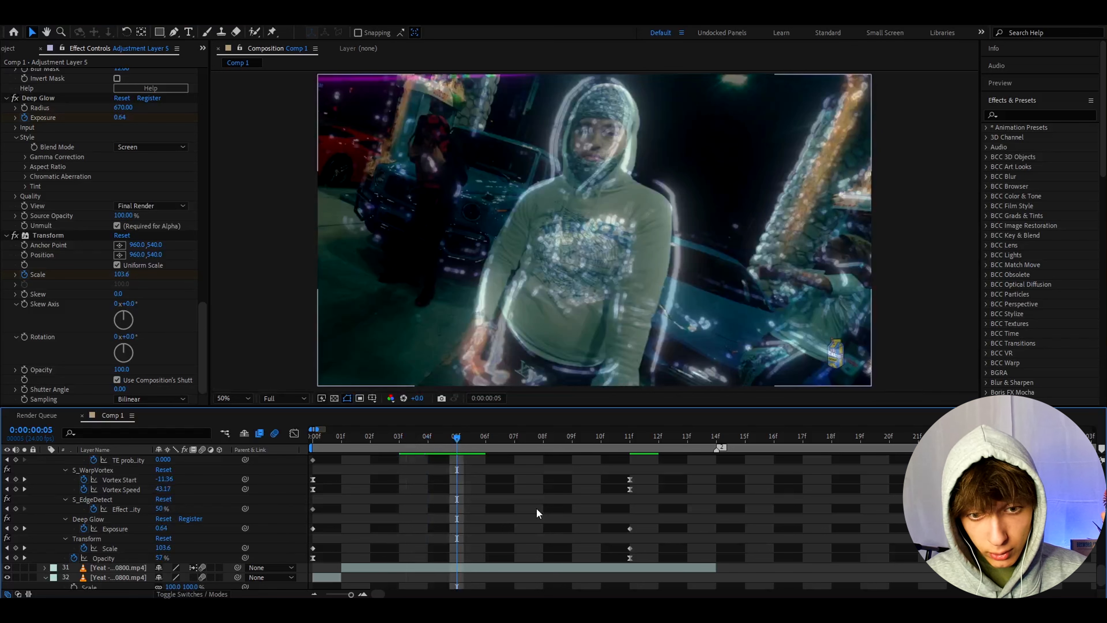
- Reshape the Vortex Start value curve in the Graph Editor so it rises steeply from the first keyframe and levels off toward frame 11
scroll(536, 508, up, 3)
click(629, 509)
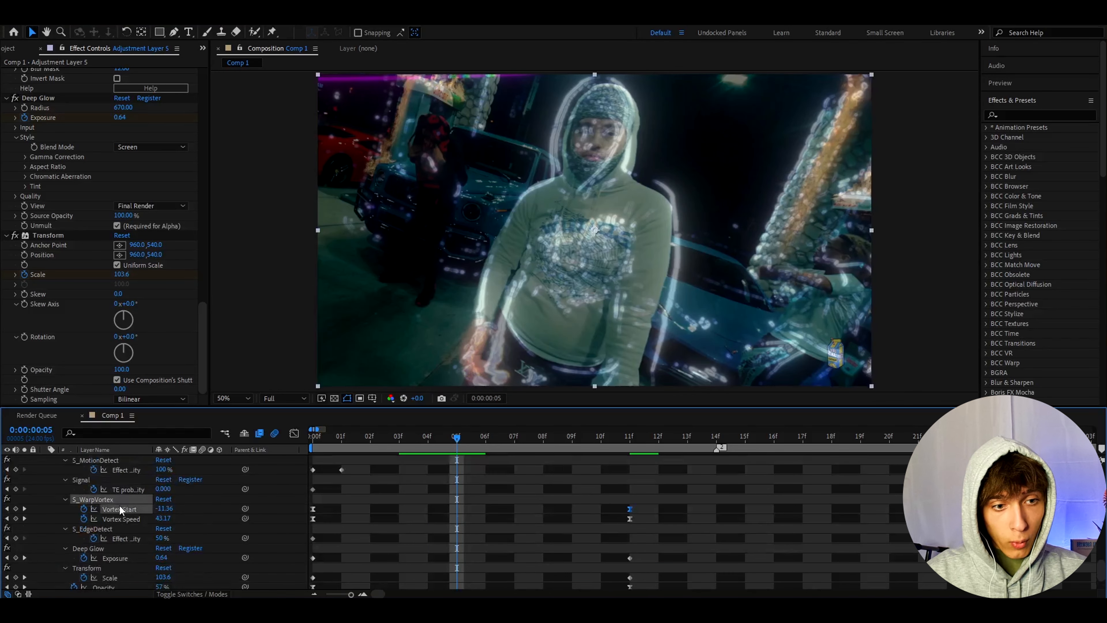
click(295, 433)
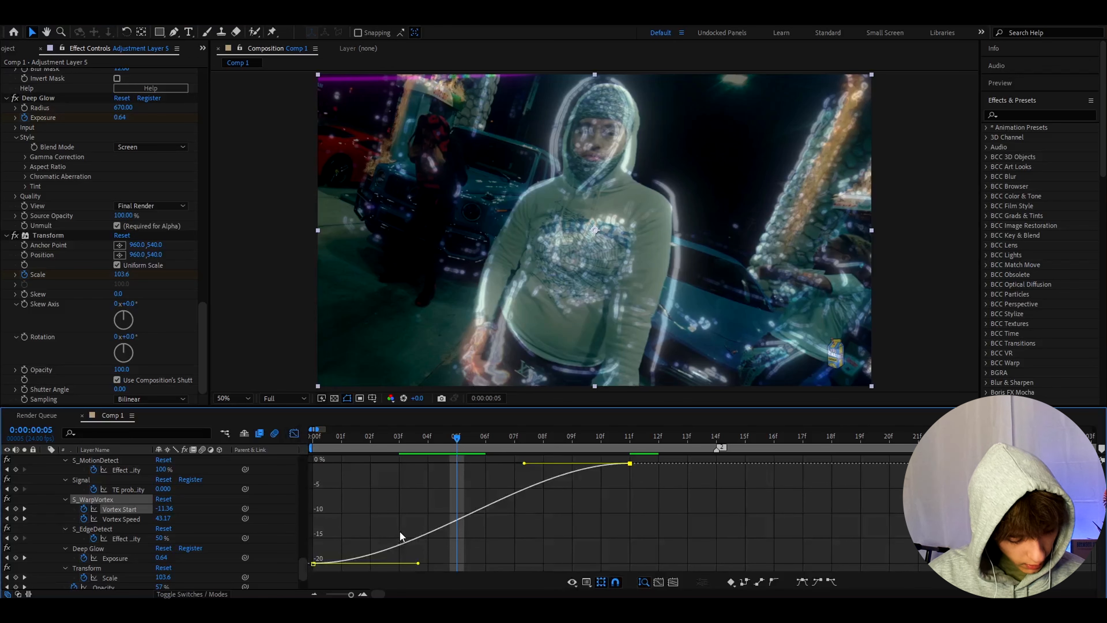
drag(418, 563, 315, 459)
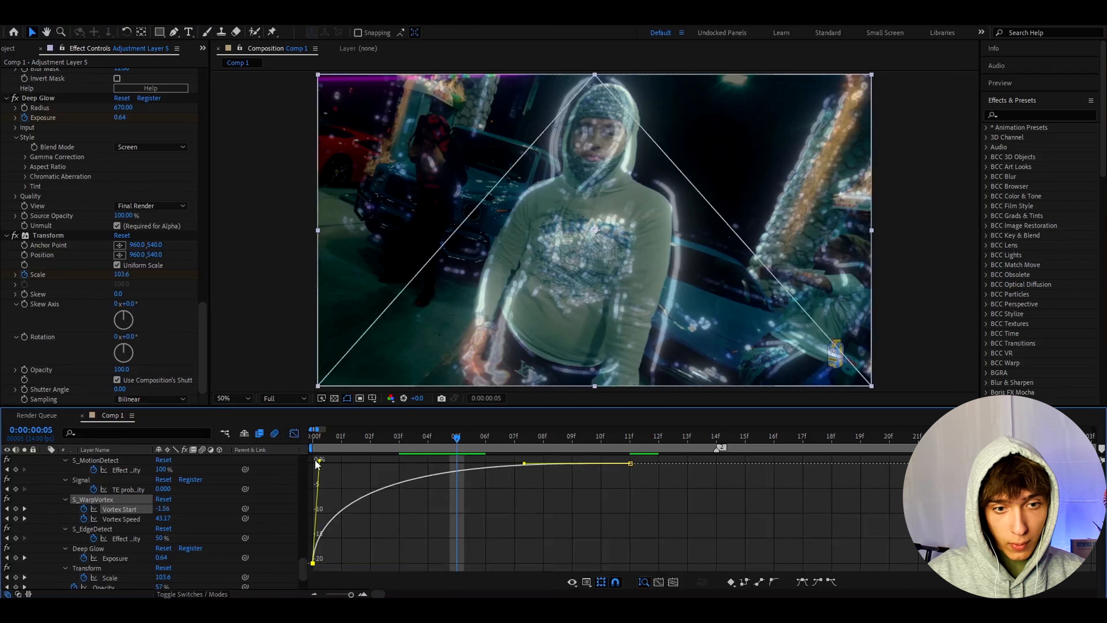
drag(524, 465, 528, 472)
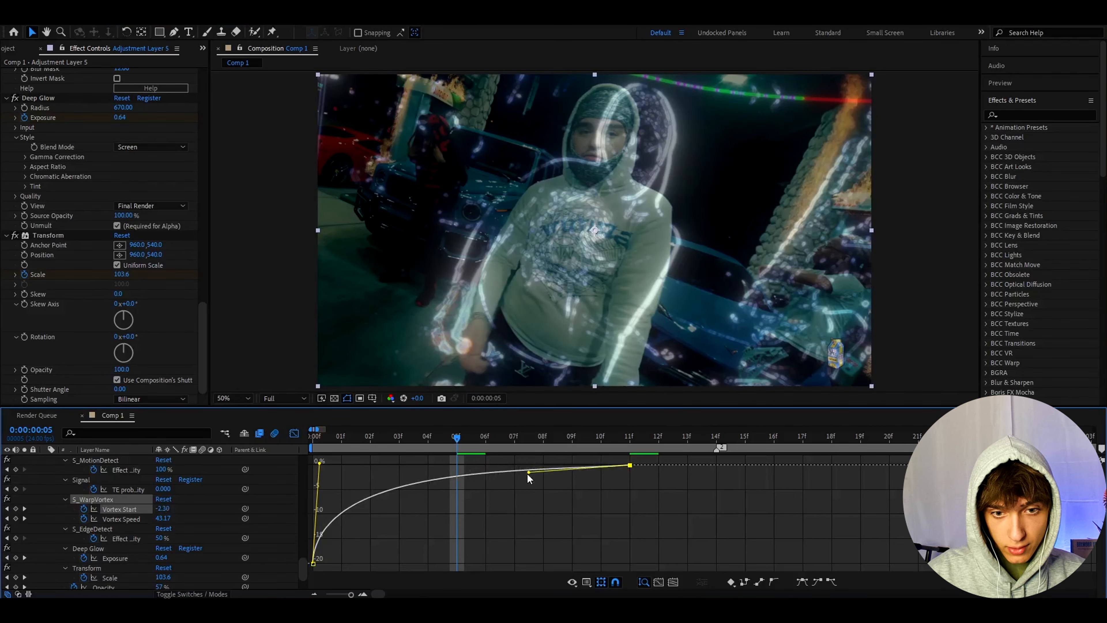
click(294, 433)
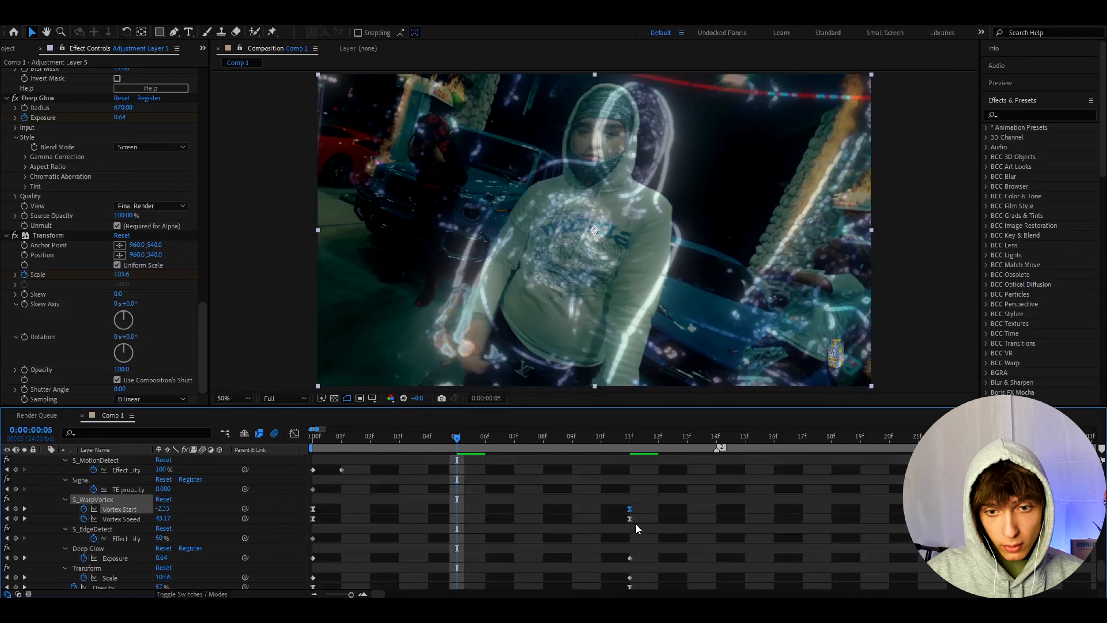
- Reshape the Vortex Speed value curve in the Graph Editor so it drops steeply from the first keyframe and flattens toward frame 11
click(630, 519)
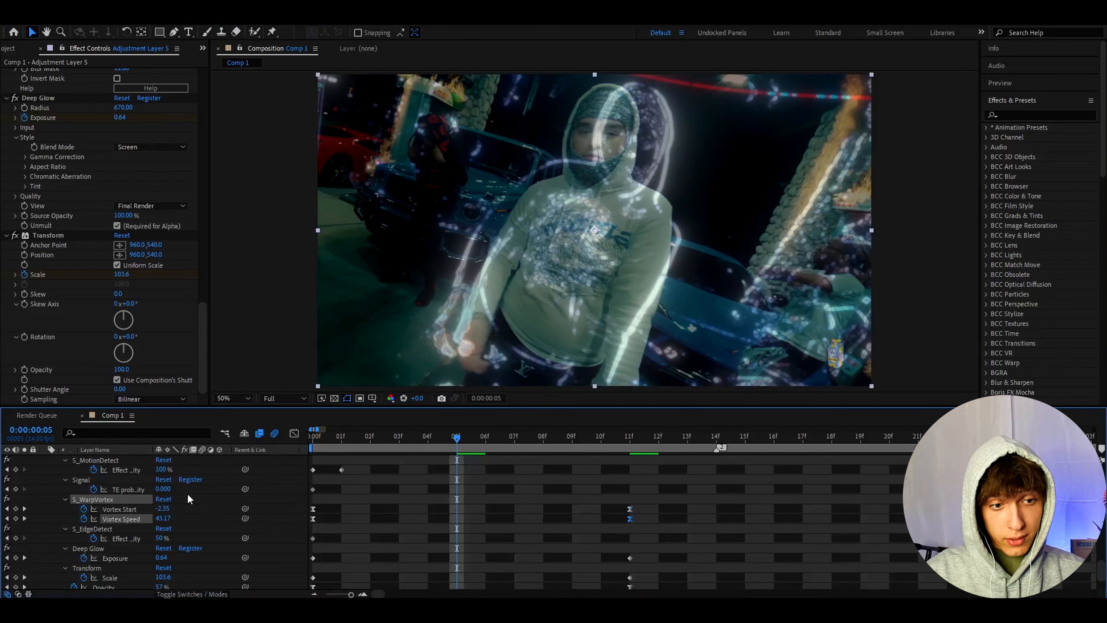
click(294, 433)
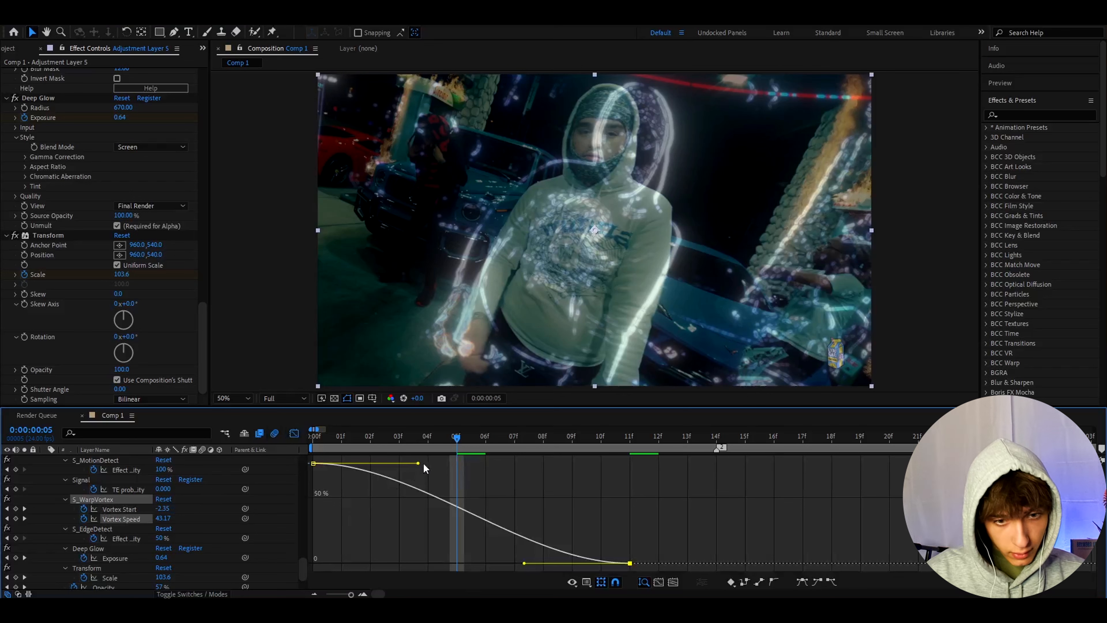
drag(415, 462, 311, 570)
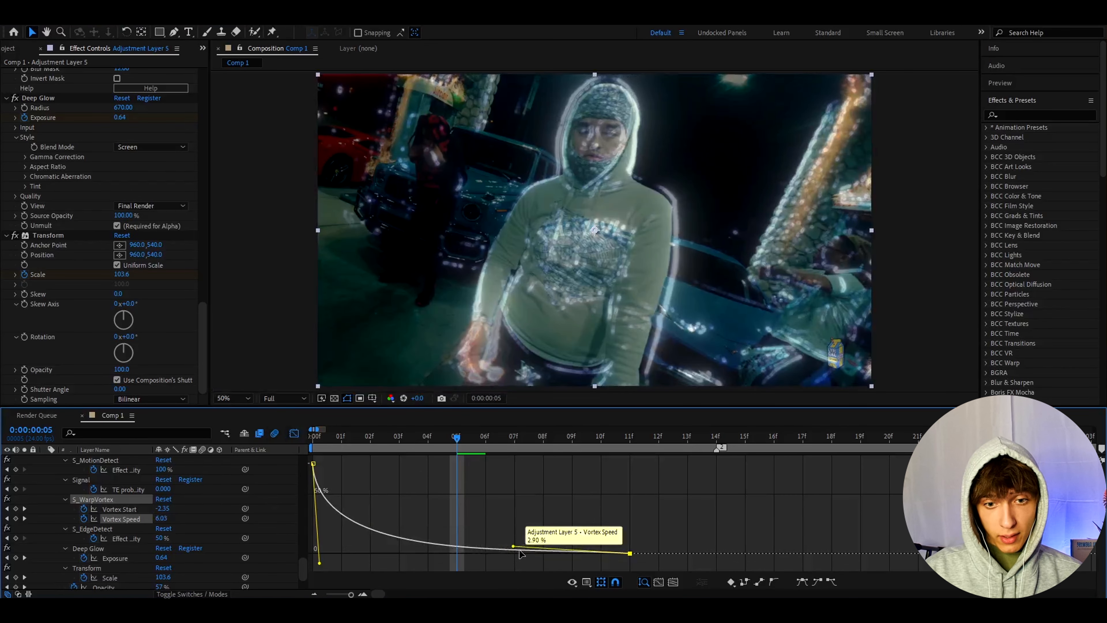
click(294, 434)
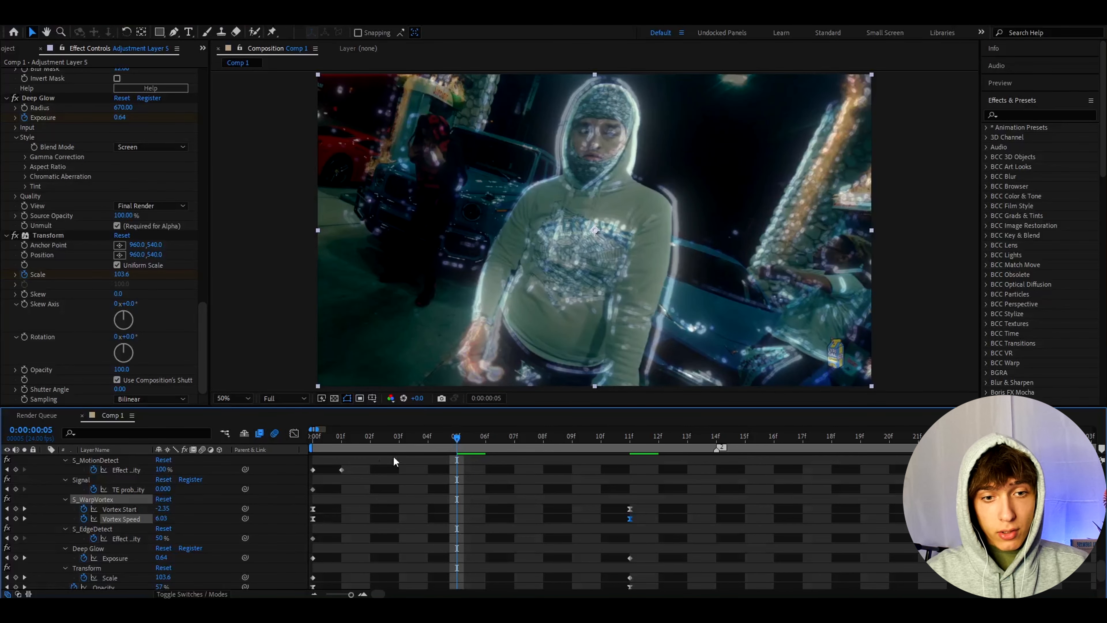
- Keyframe S_WarpVortex's Angle Offset at 15 on the first frame
key(Home)
scroll(71, 201, up, 10)
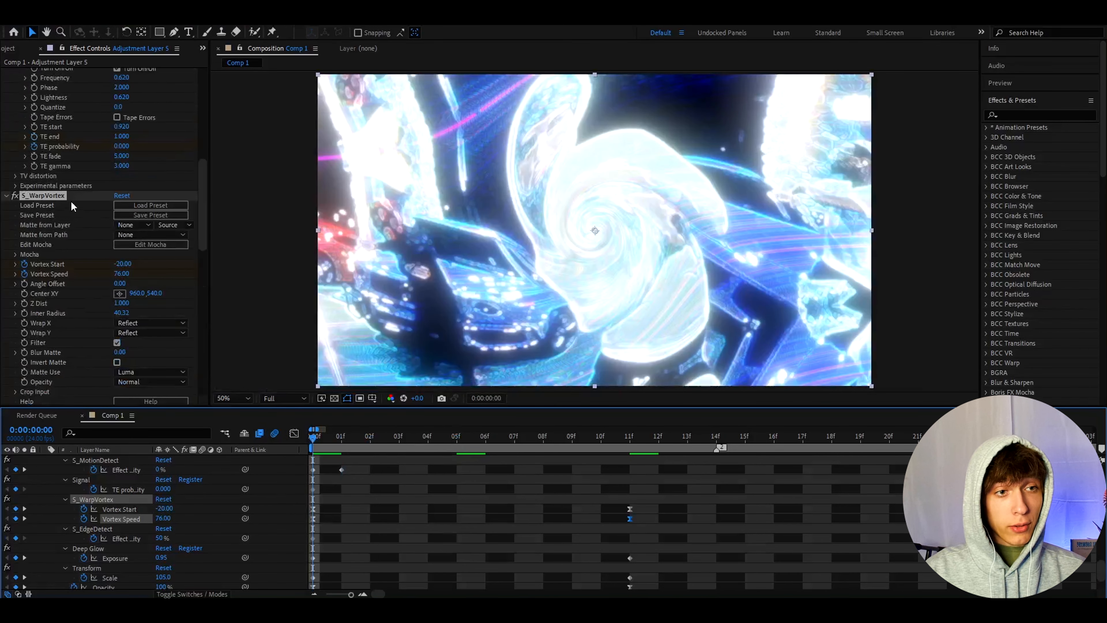
click(117, 283)
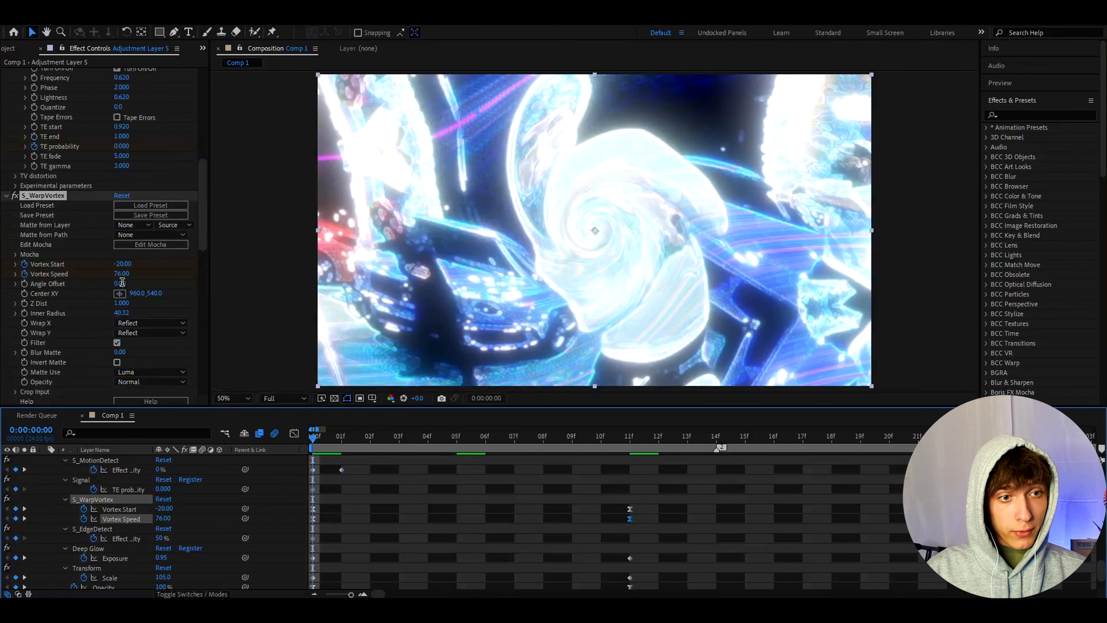
text(15)
key(Return)
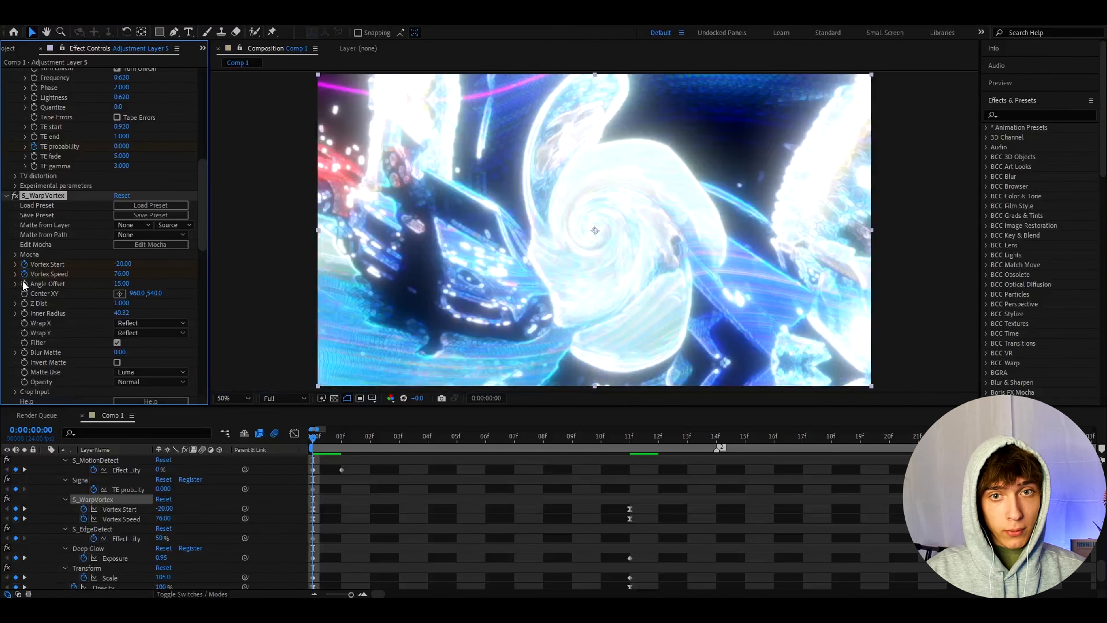
- Keyframe S_WarpVortex's Angle Offset at 0 on frame 11
click(621, 437)
click(121, 283)
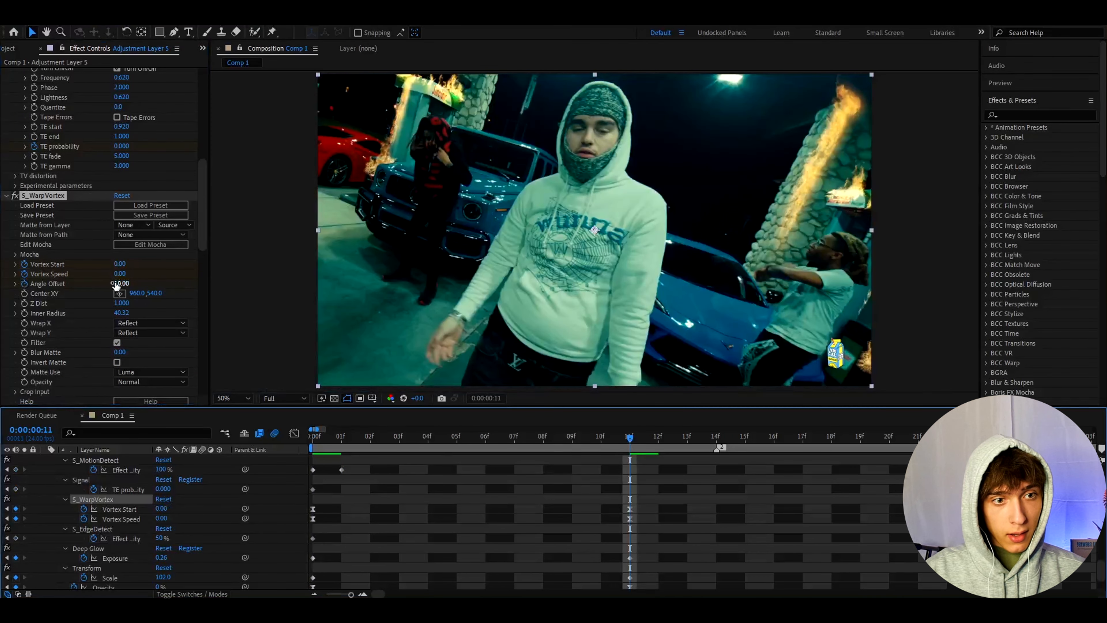
text(0)
key(Return)
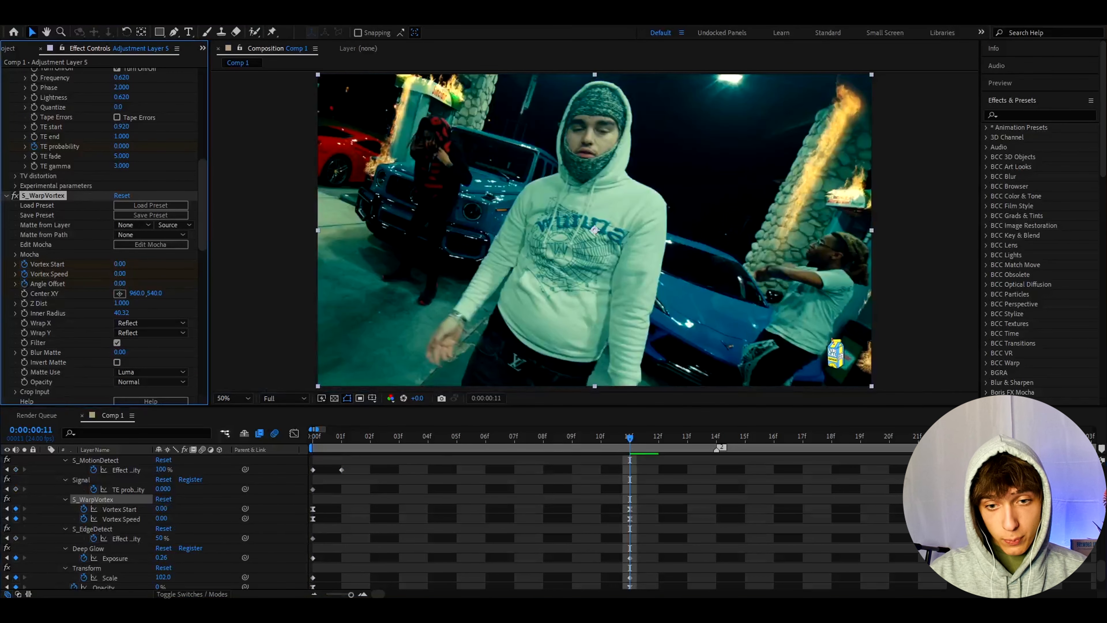
- Reveal the layer's updated keyframes in the timeline and apply Easy Ease to the Angle Offset keyframes
key(u)
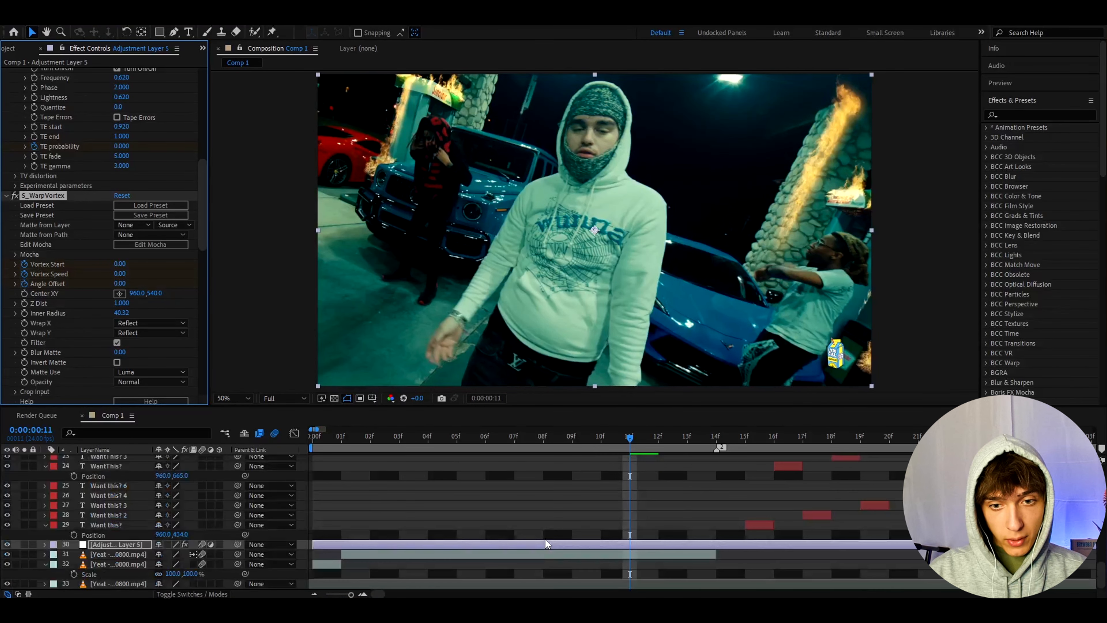
key(u)
scroll(566, 527, down, 2)
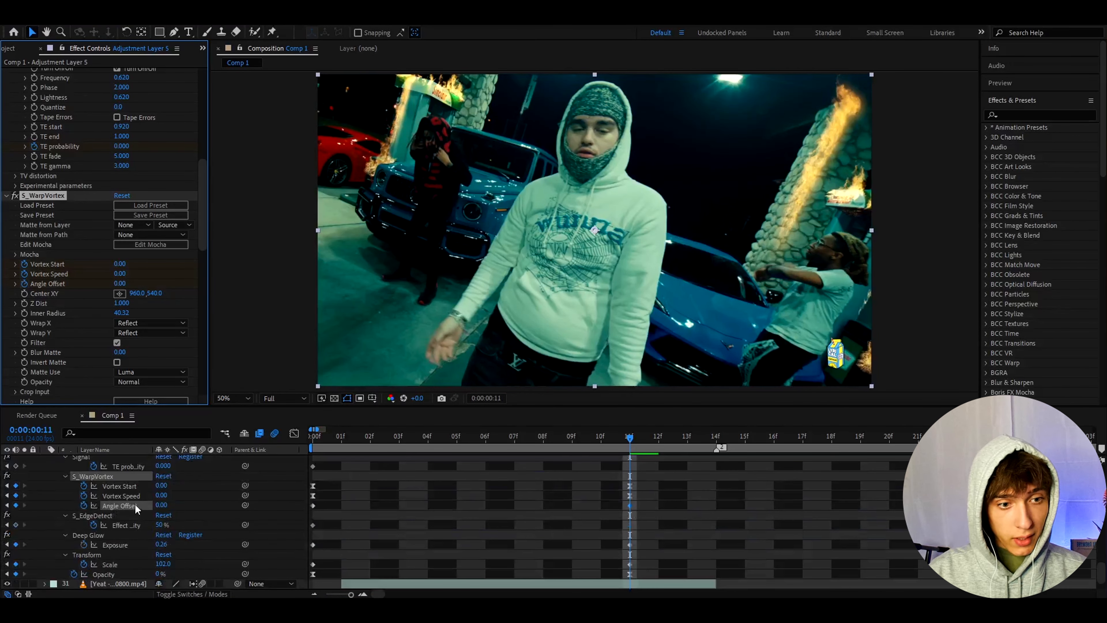
click(630, 505)
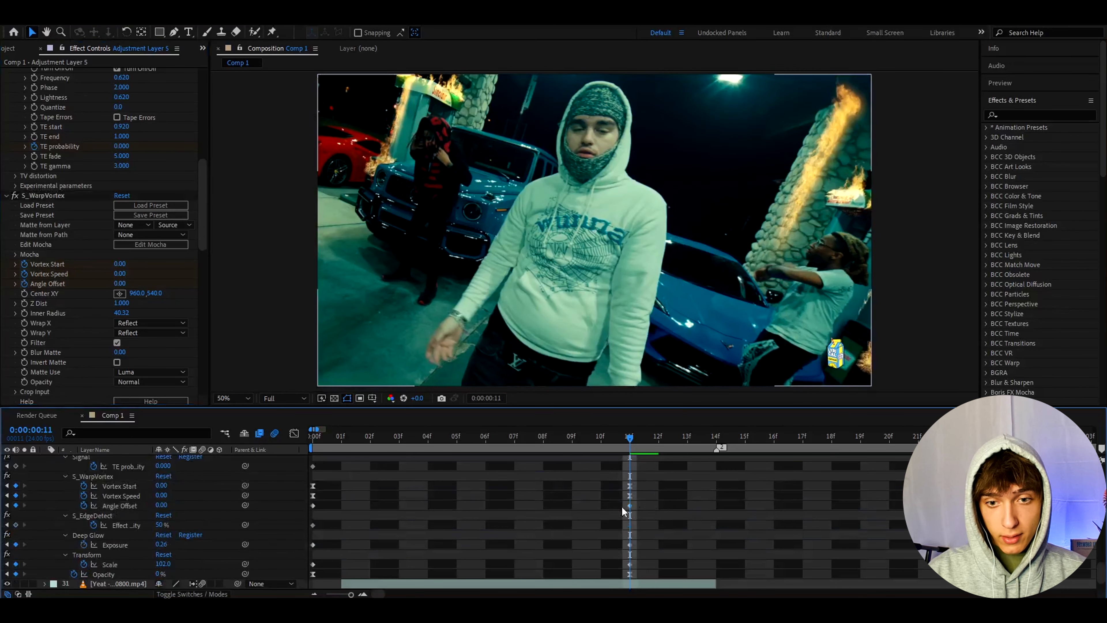
key(F9)
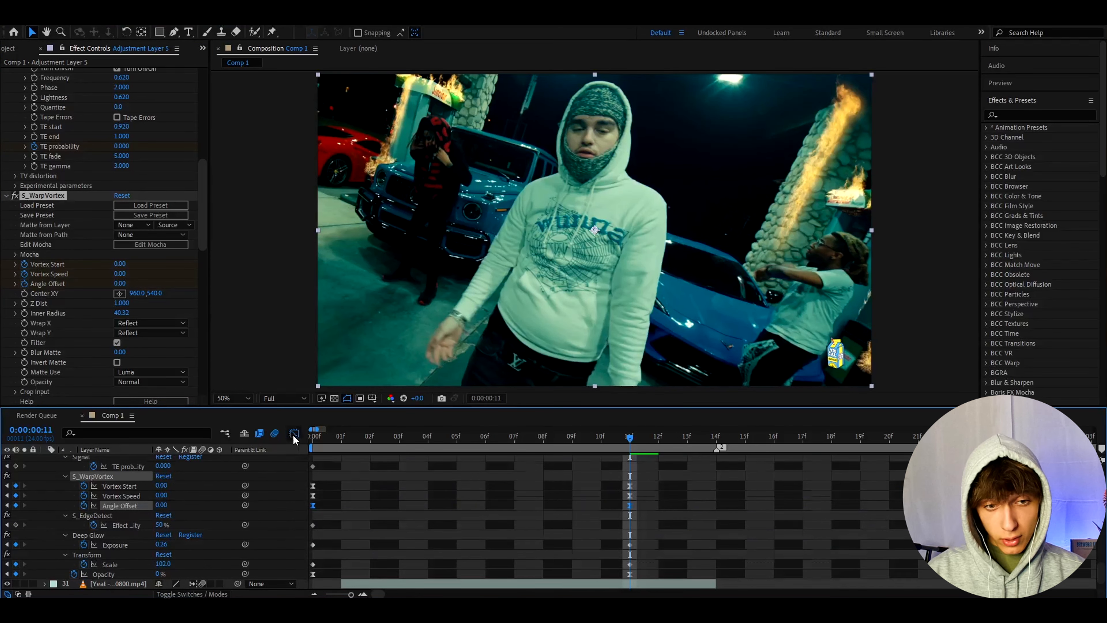
- Reshape the Angle Offset value curve in the Graph Editor into a steep initial drop that flattens toward frame 11
click(294, 432)
click(404, 463)
drag(404, 463, 337, 558)
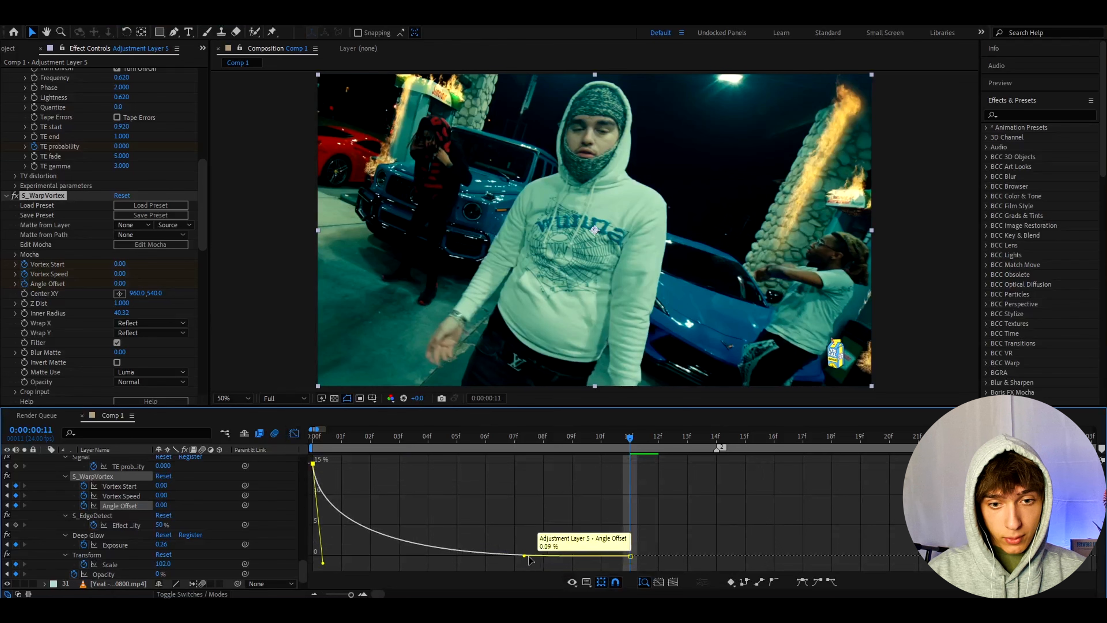
drag(524, 546, 527, 550)
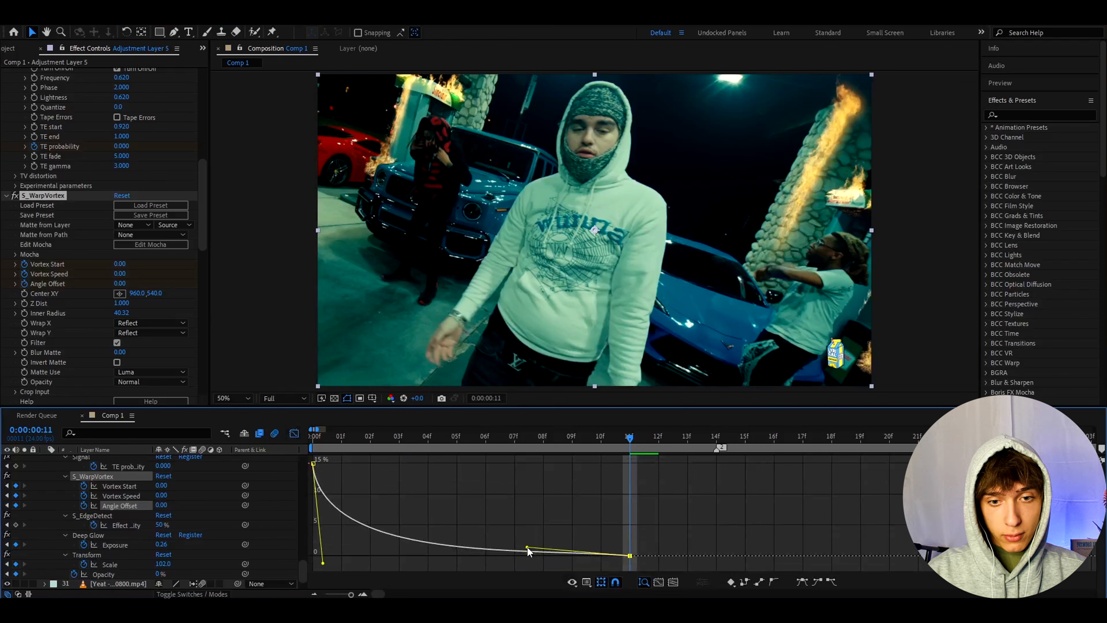
click(294, 433)
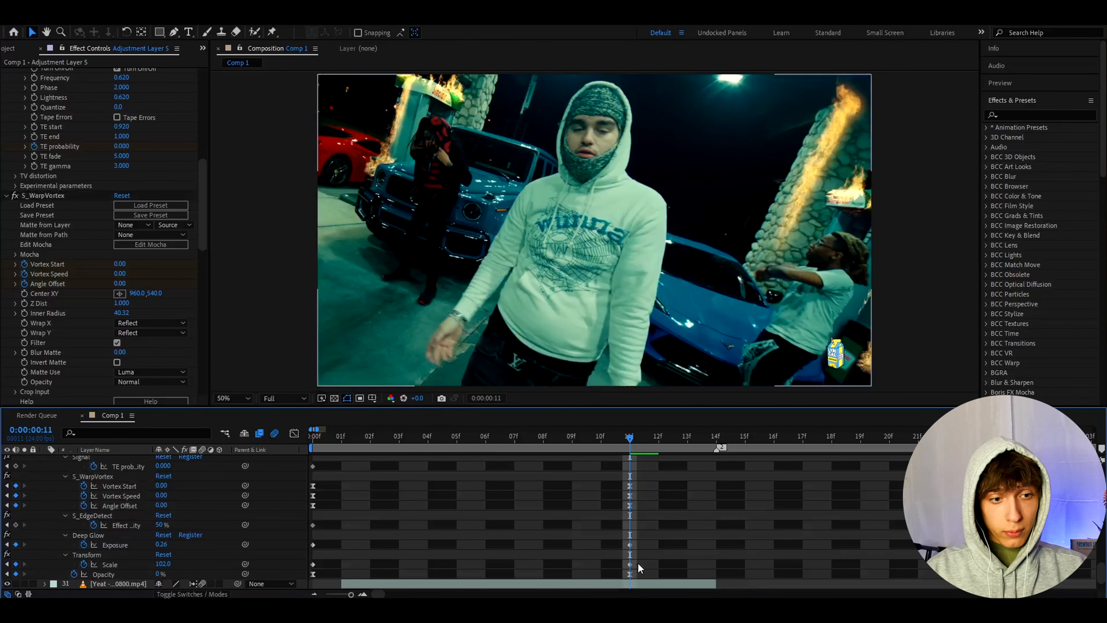
- Apply Easy Ease to the Transform effect's Scale keyframes and reshape their value curve in the Graph Editor for a steep initial drop
drag(639, 560, 310, 563)
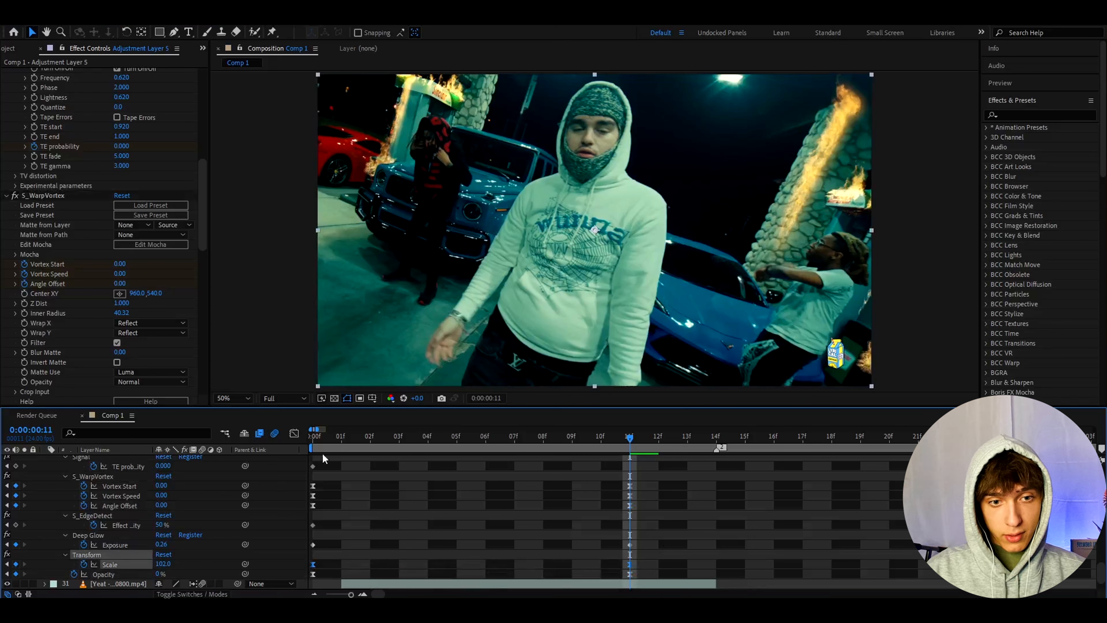
click(294, 433)
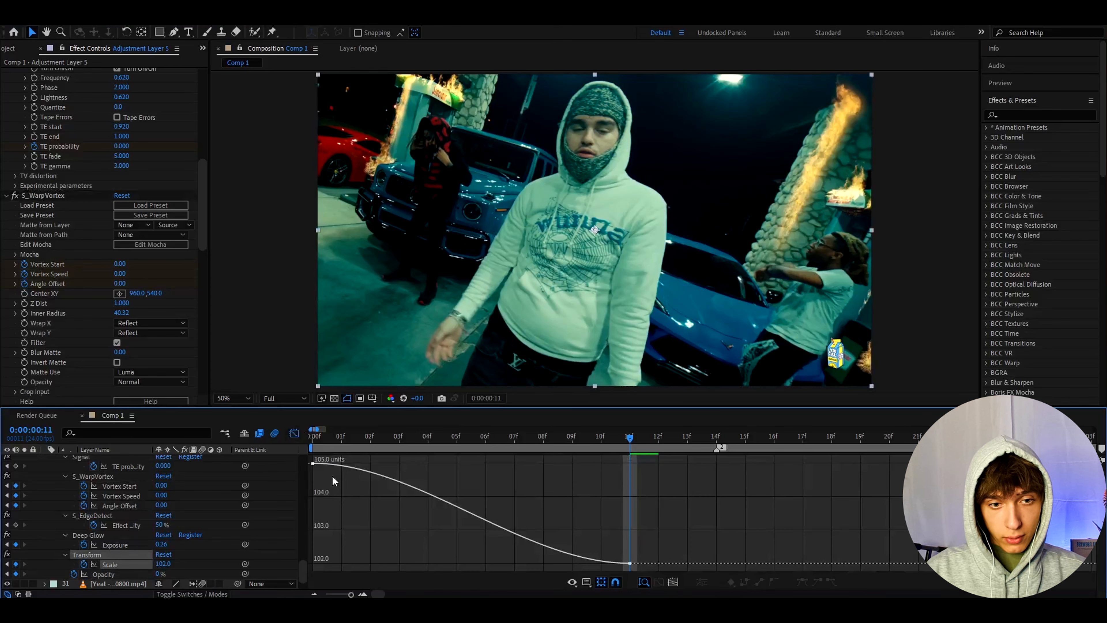
click(314, 463)
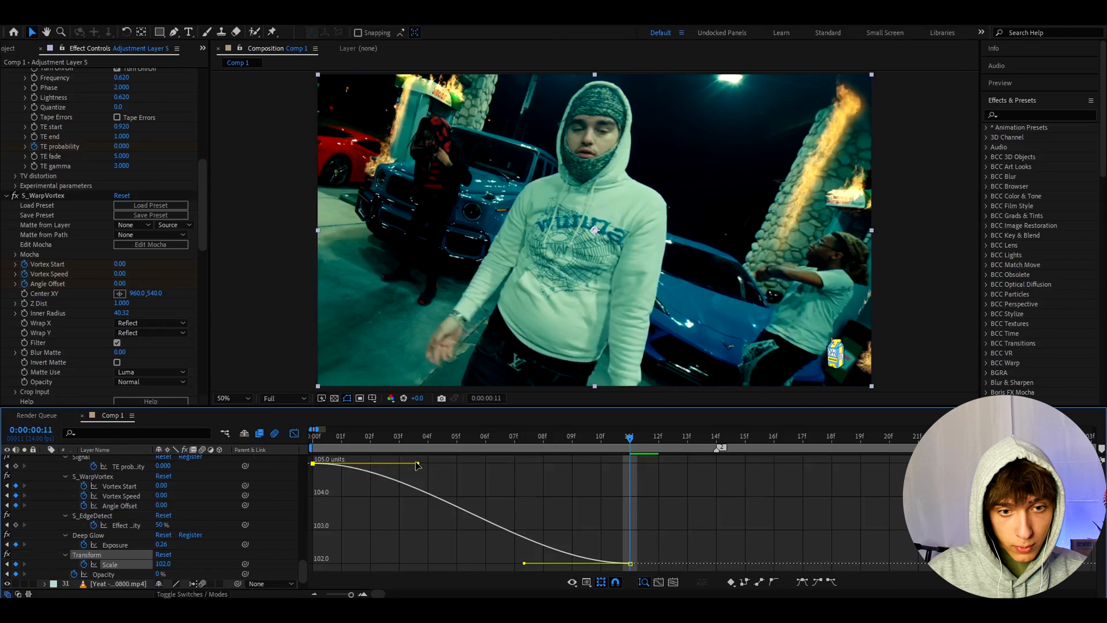
drag(418, 463, 329, 510)
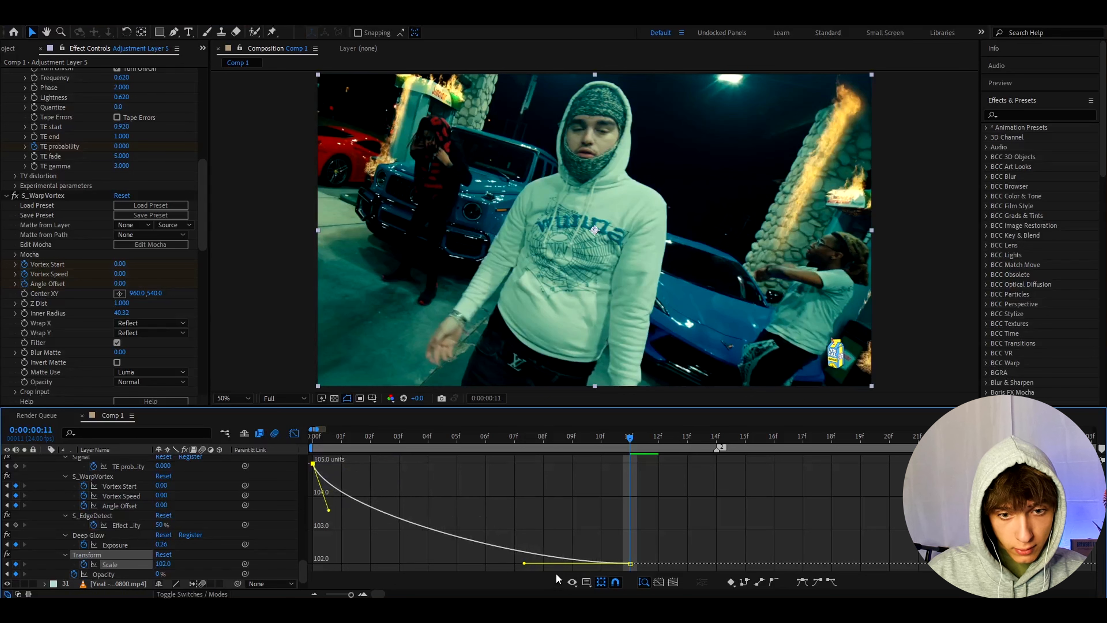
drag(524, 563, 585, 530)
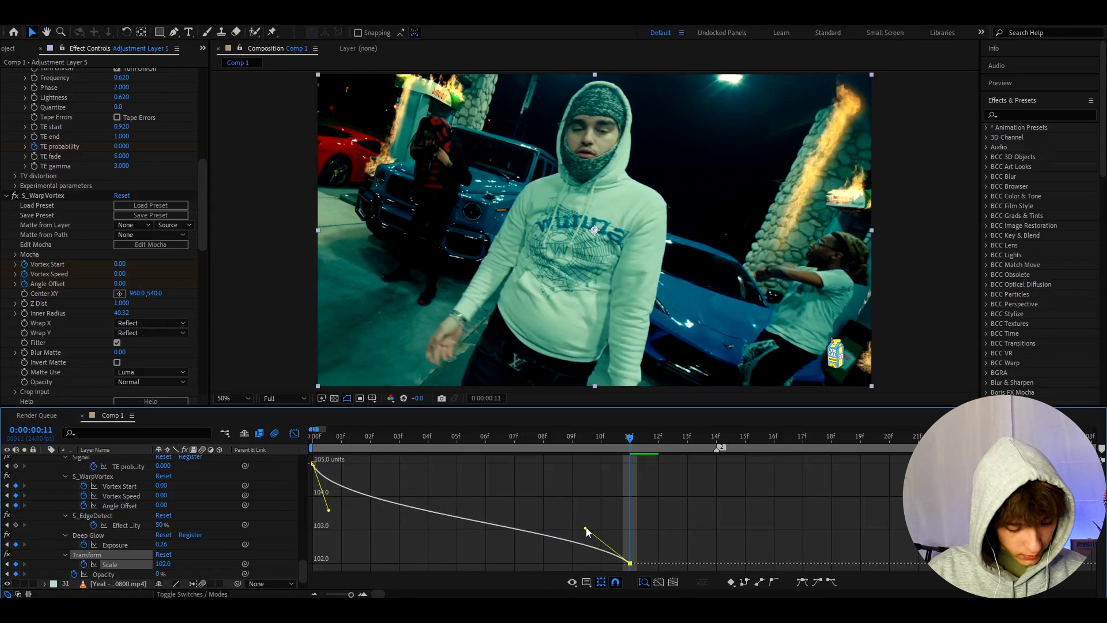
click(294, 433)
- Review the transition's look on the first frame and on frame 2
drag(399, 440, 362, 457)
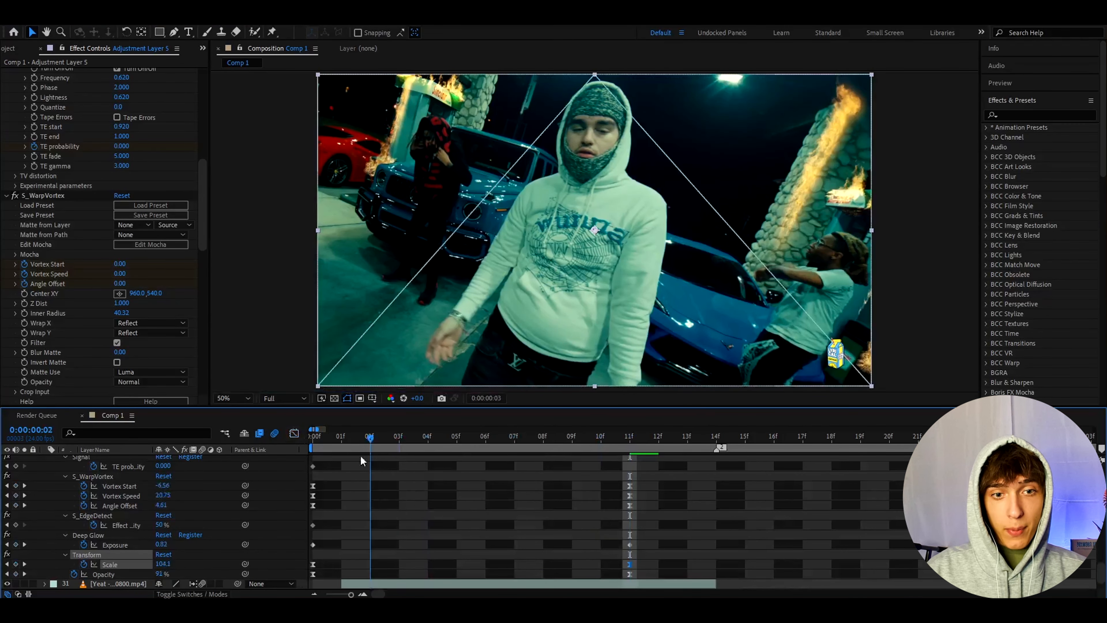
click(329, 479)
scroll(329, 479, up, 5)
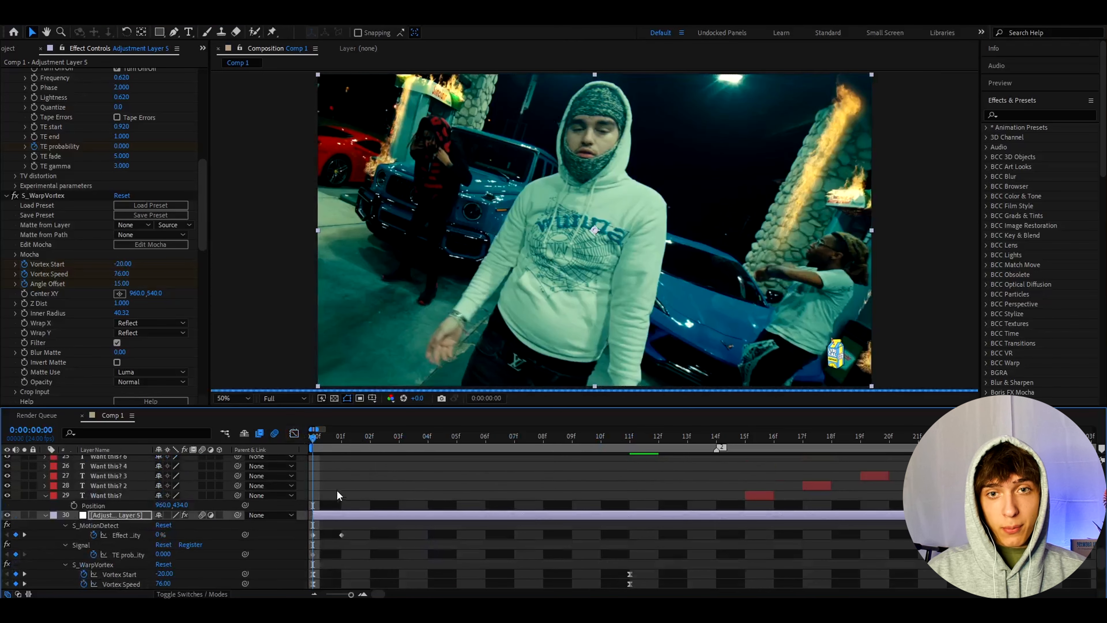
key(Home)
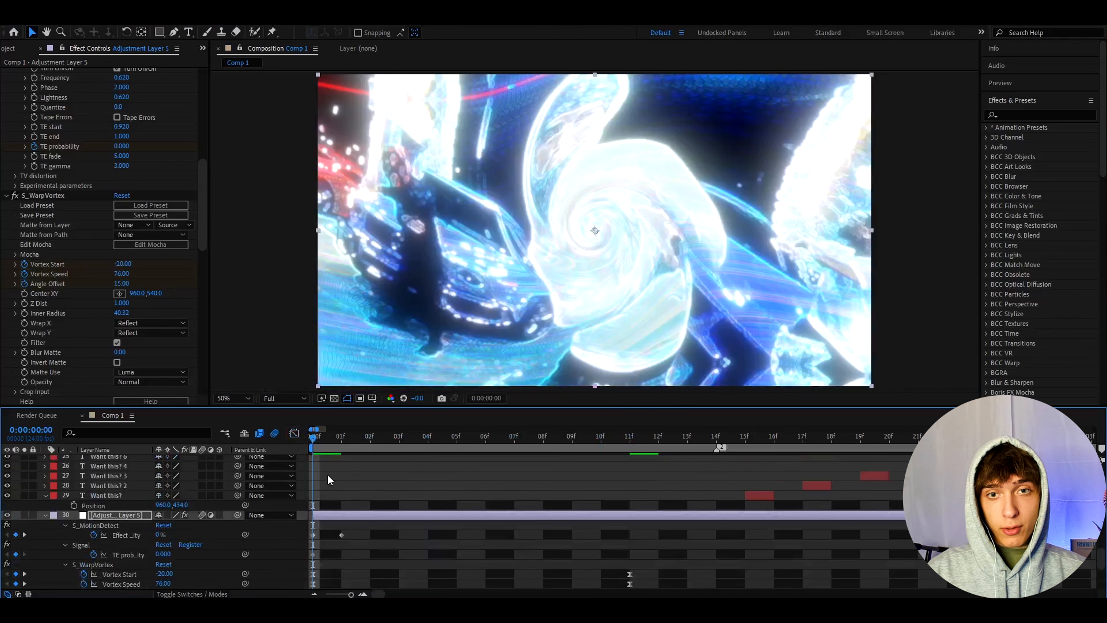
click(360, 438)
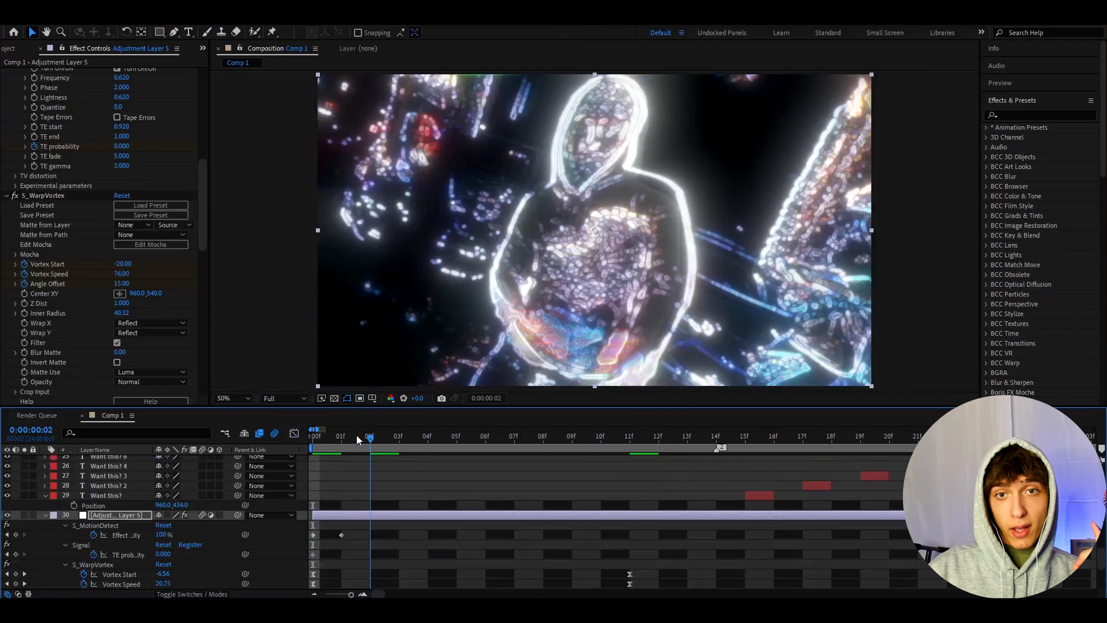
key(Page_Up)
key(Page_Up)
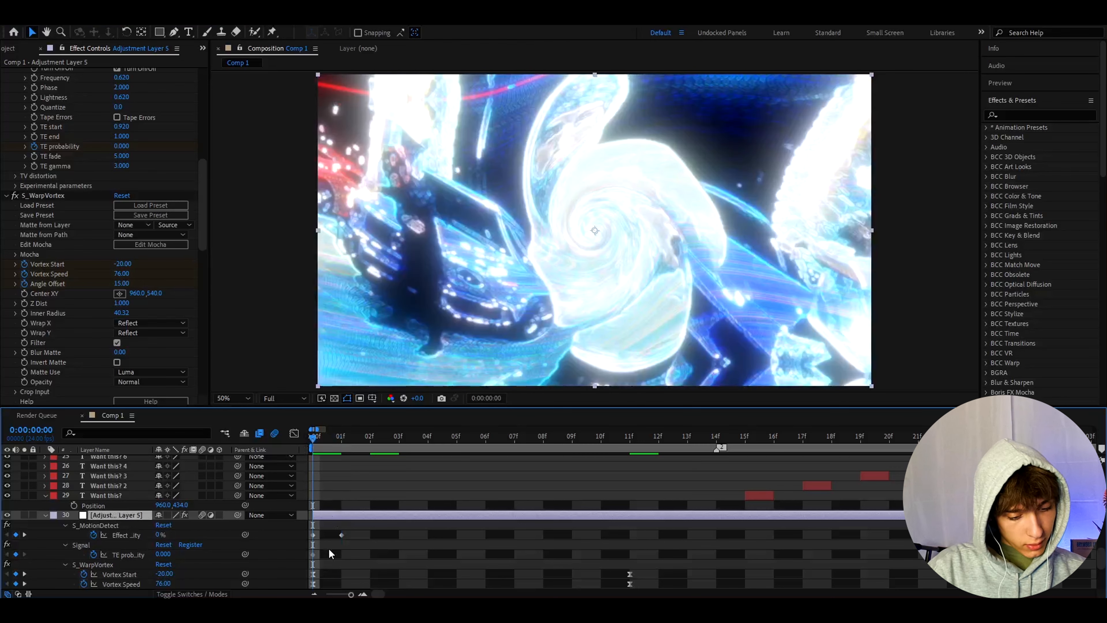
- Add a new adjustment layer ending at frame 11 and apply the Transform effect to it
key(ctrl+alt+y)
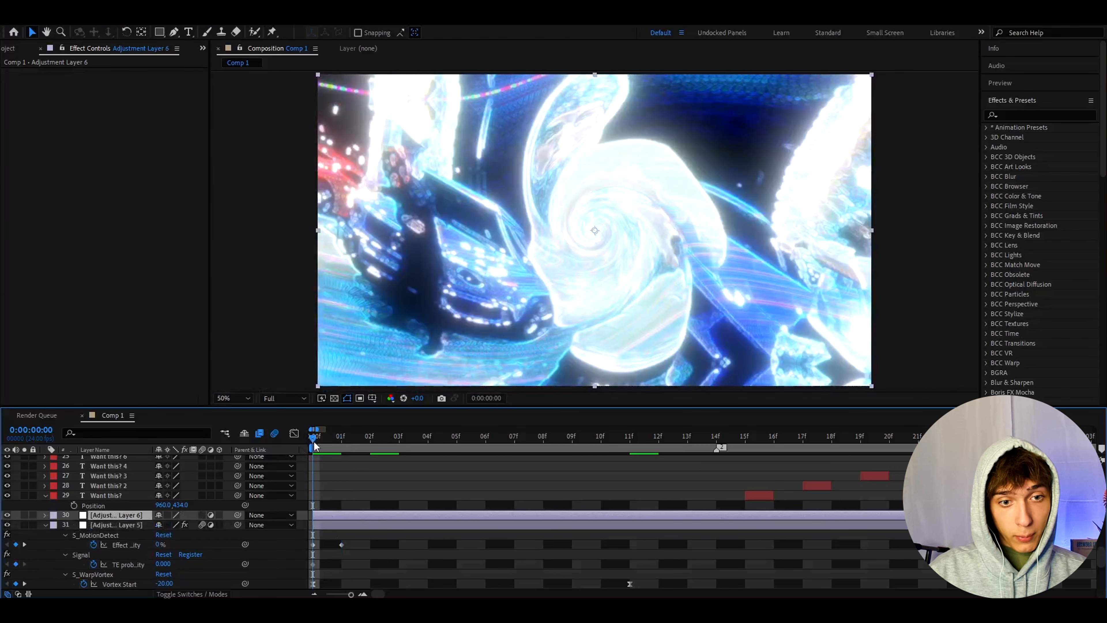
drag(314, 444, 629, 502)
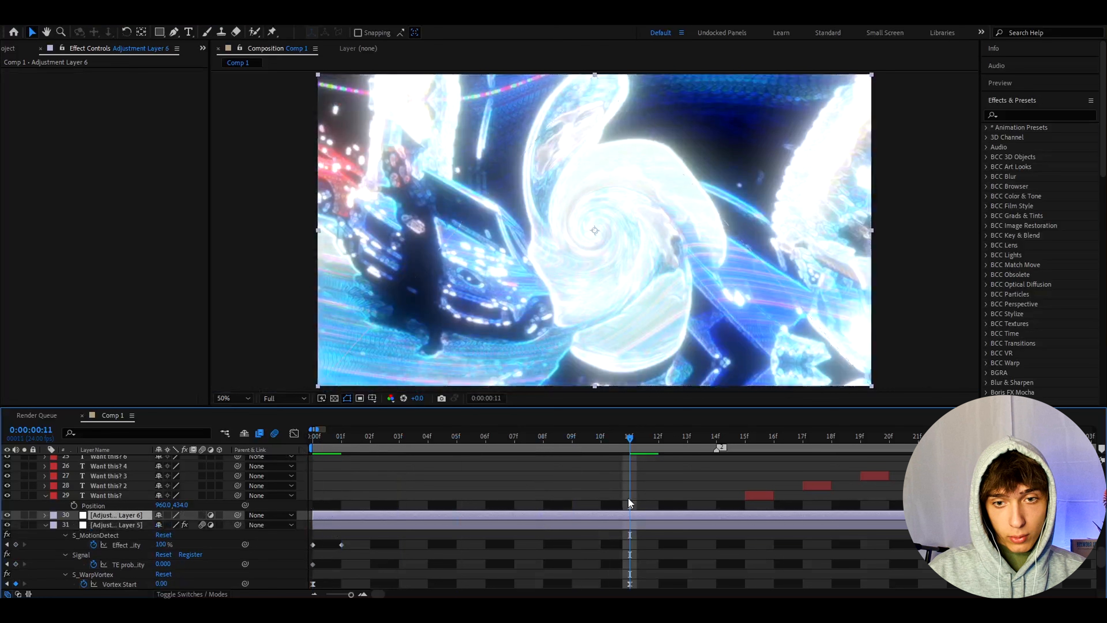
scroll(634, 541, down, 3)
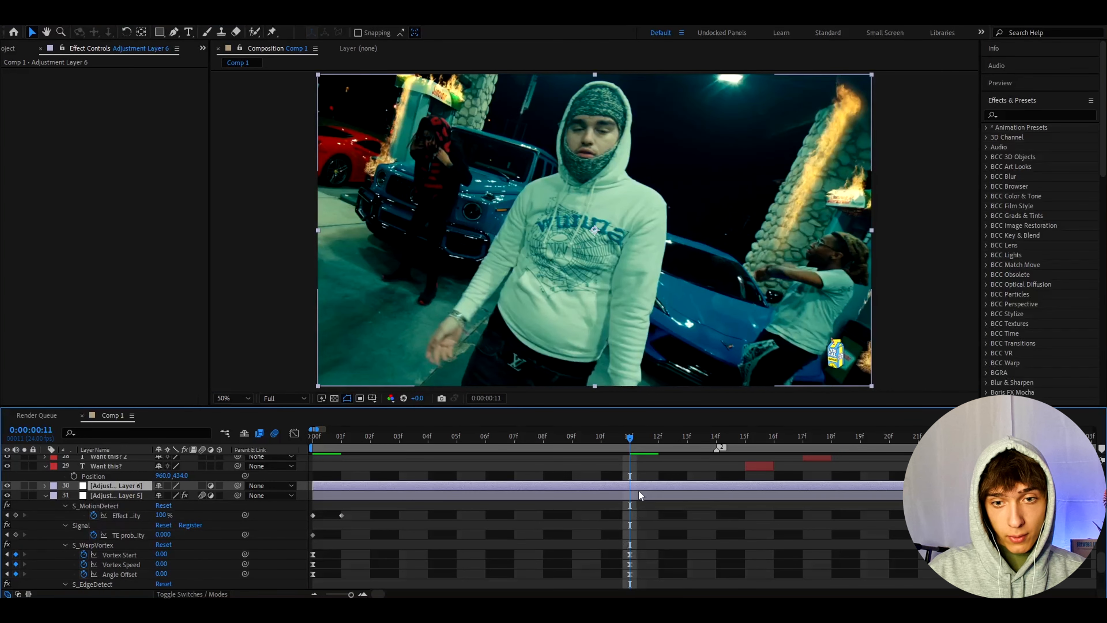
key(ctrl+space)
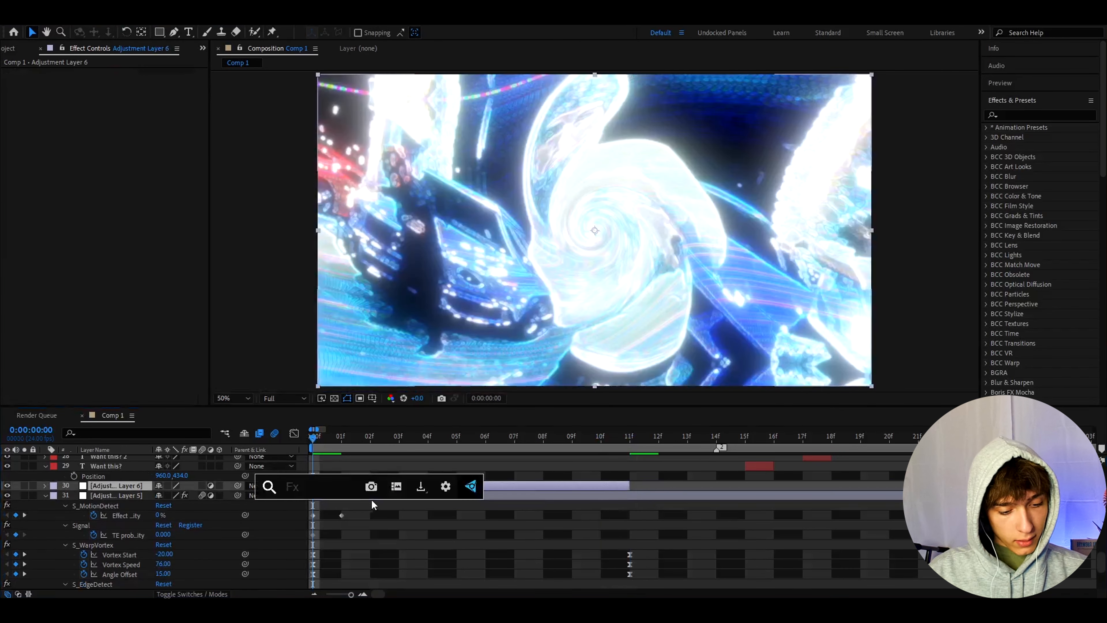
text(tra)
click(387, 488)
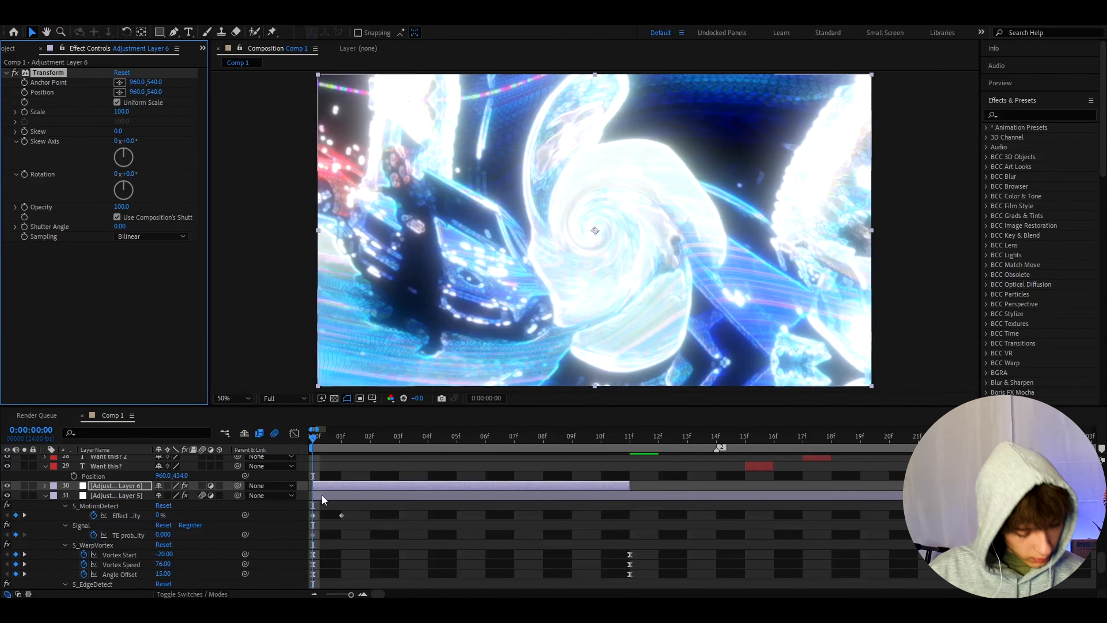
- Keyframe the new adjustment layer's Transform Scale at 140 on the first frame
click(122, 112)
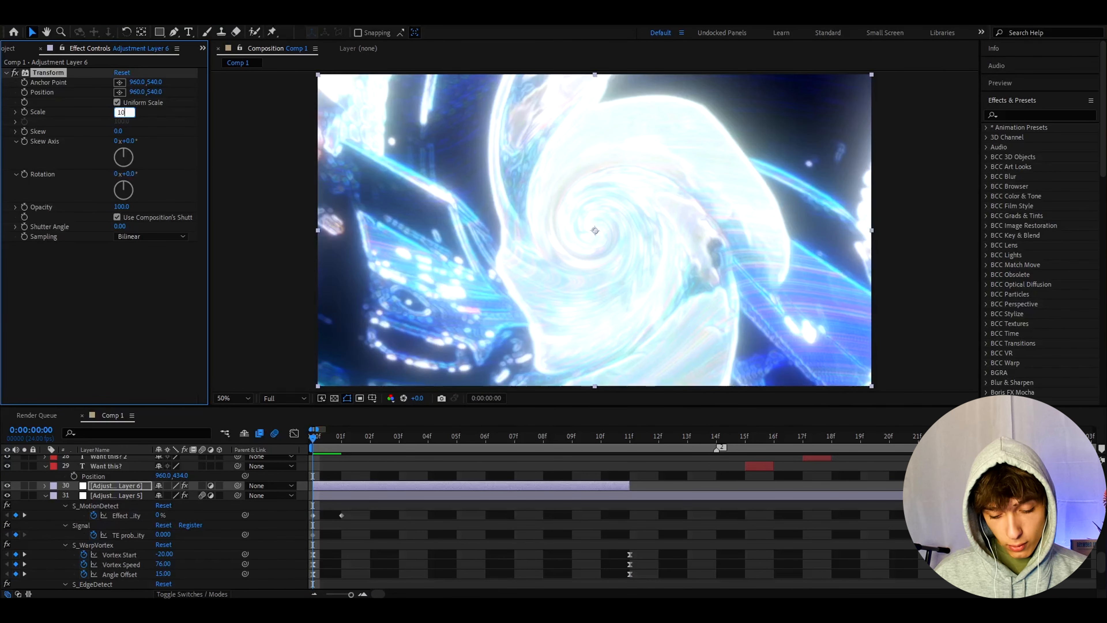
text(1)
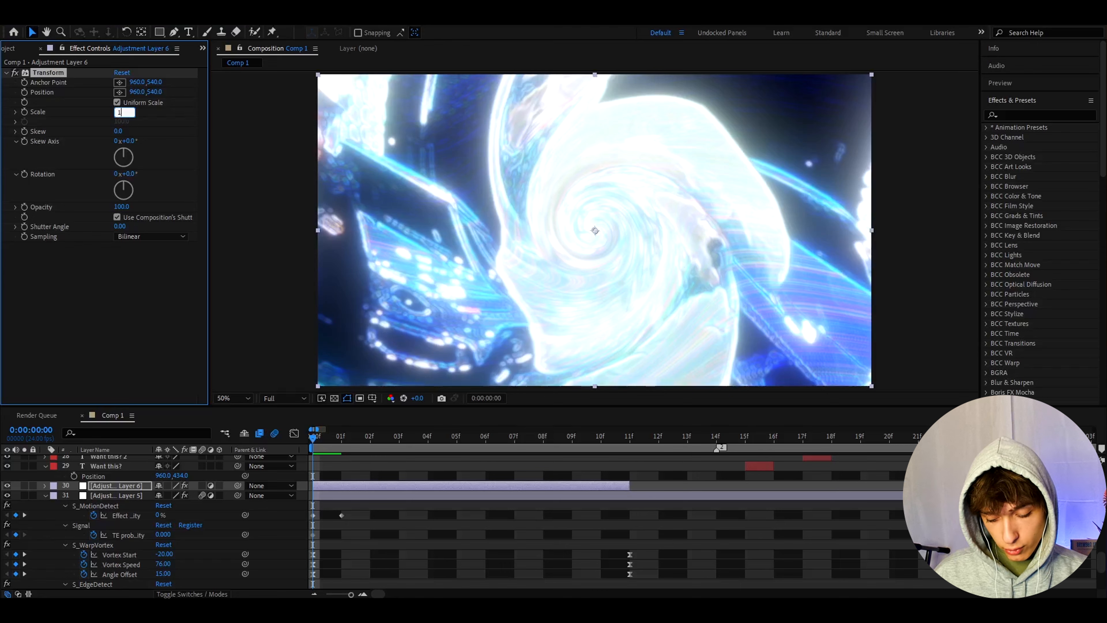
text(40)
key(Return)
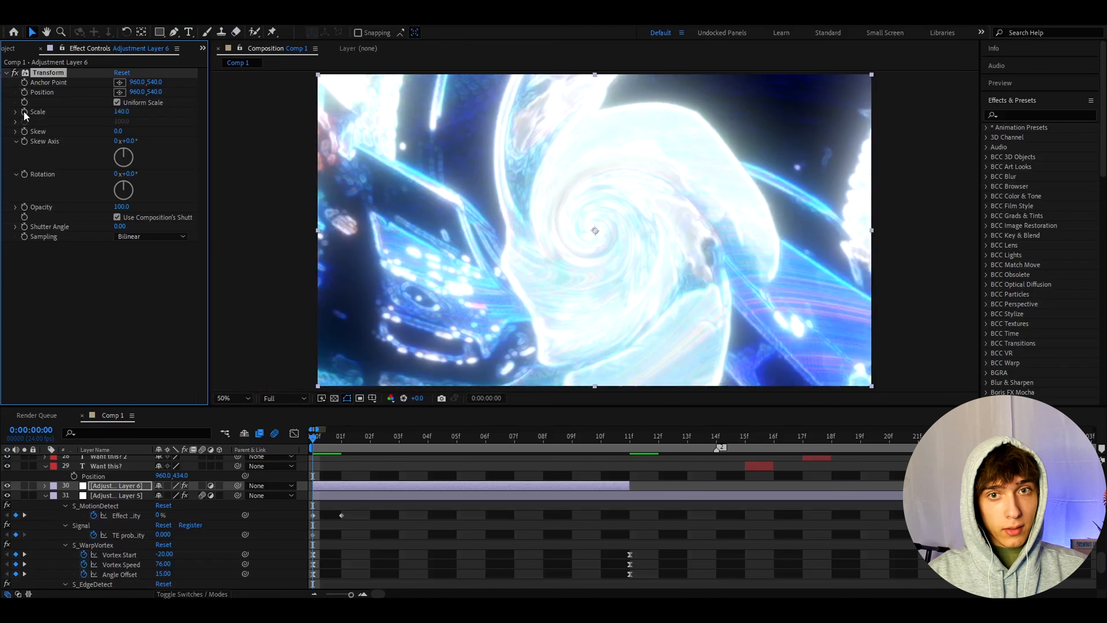
- Keyframe the Transform Scale at 100 on frame 11 and reveal the layer's keyframes in the timeline
click(615, 437)
click(122, 112)
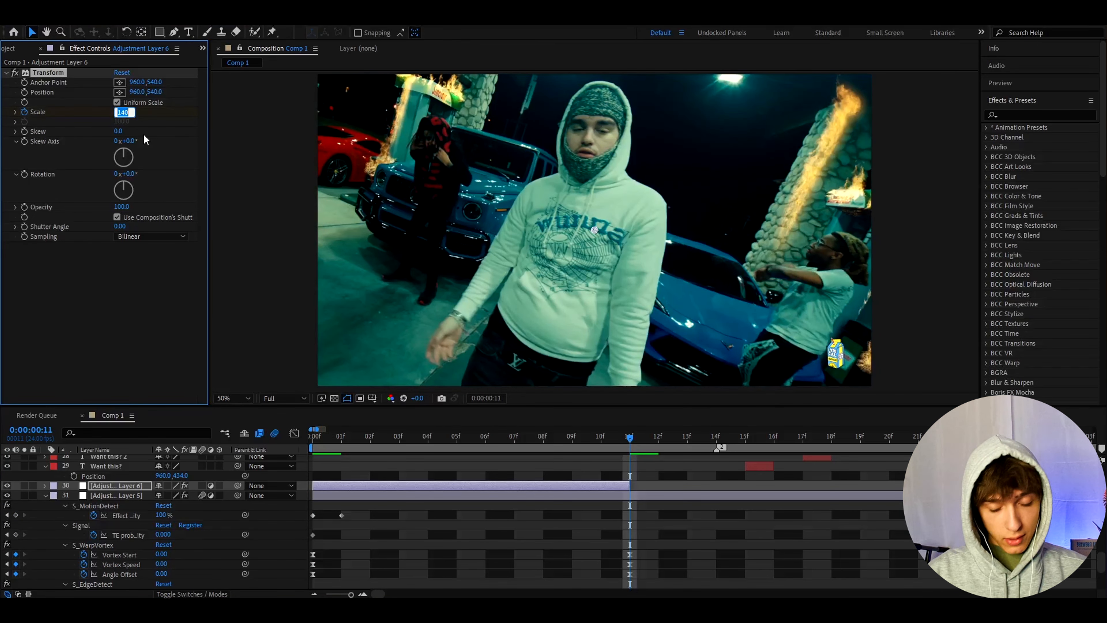
text(100)
key(Return)
key(u)
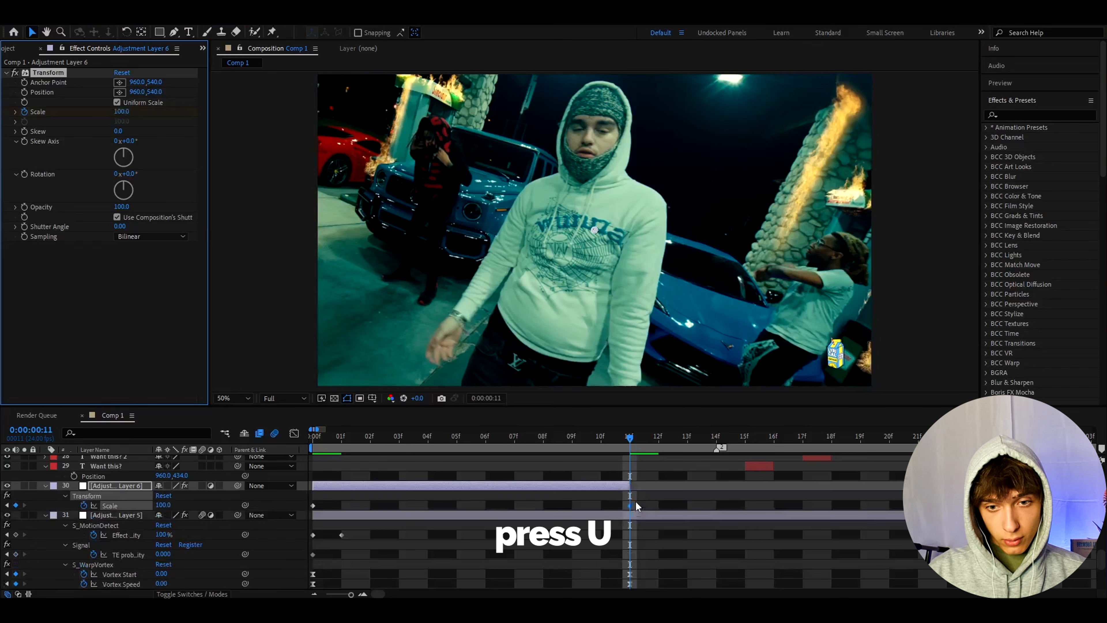
- Apply Easy Ease to the new adjustment layer's Scale keyframes and enable motion blur for the layer
drag(636, 500, 301, 520)
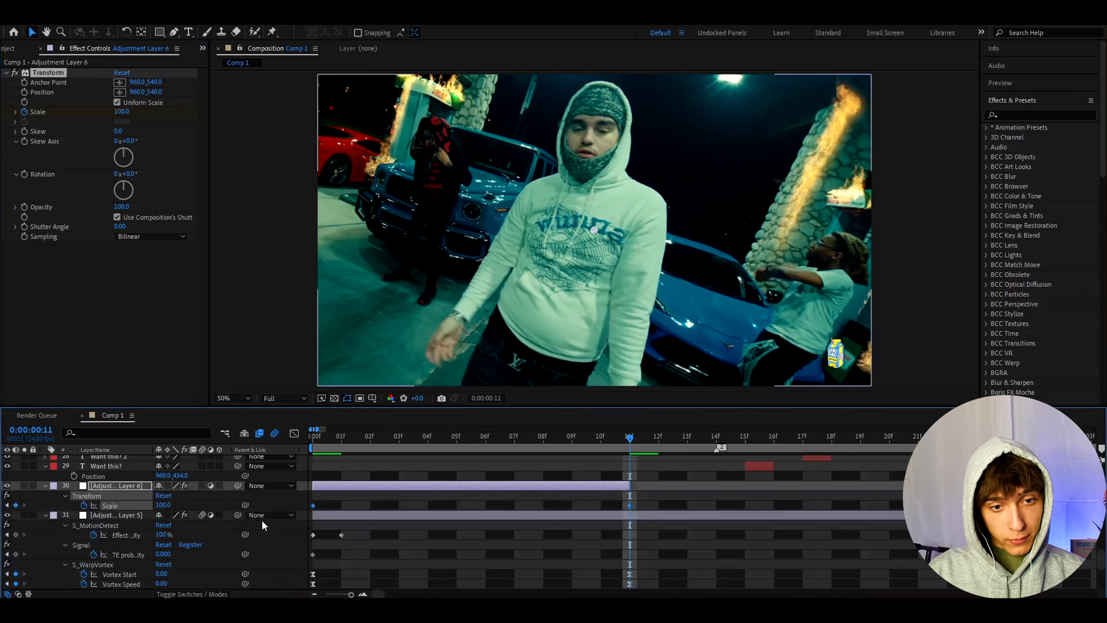
key(F9)
click(200, 485)
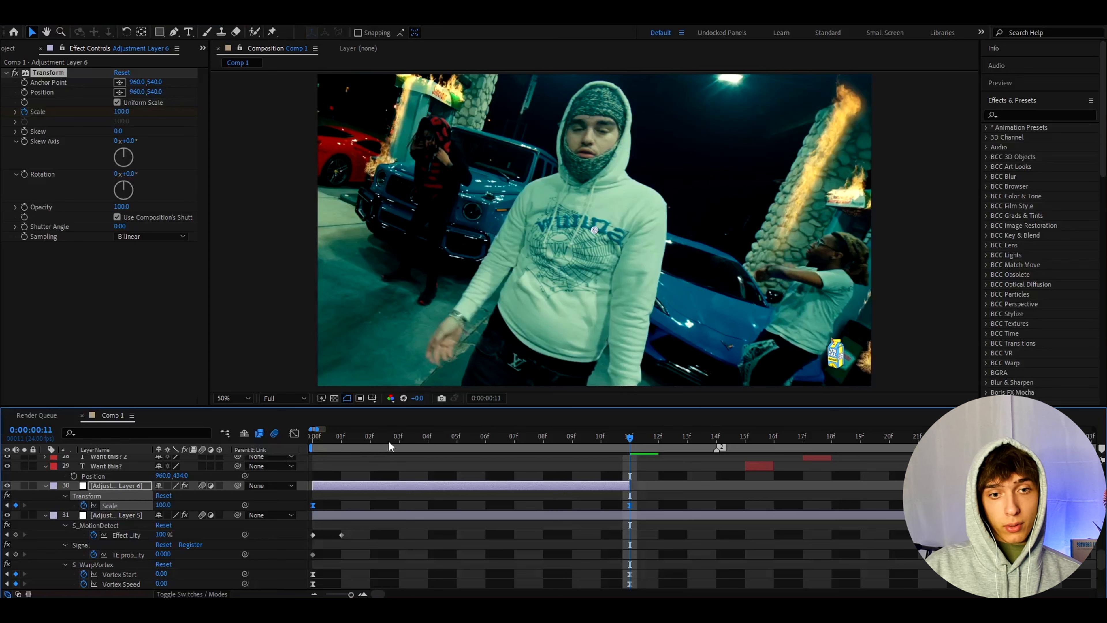
- Reshape Adjustment Layer 6's Scale value curve in the Graph Editor into a steep initial drop that flattens toward frame 11
click(370, 438)
click(294, 433)
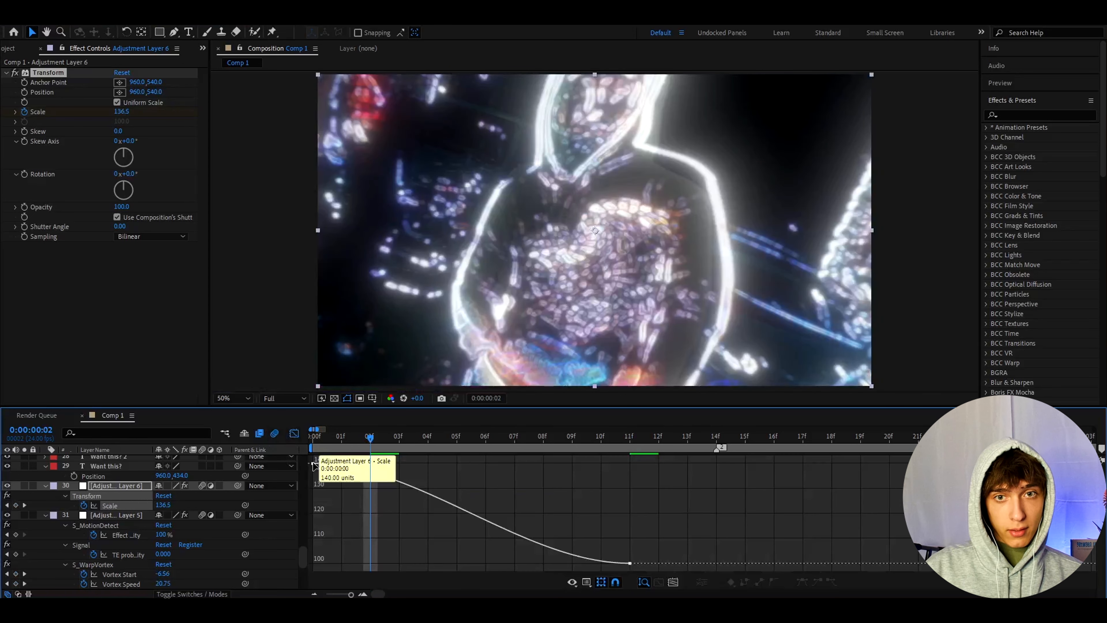
click(315, 465)
drag(416, 463, 320, 550)
drag(524, 563, 366, 560)
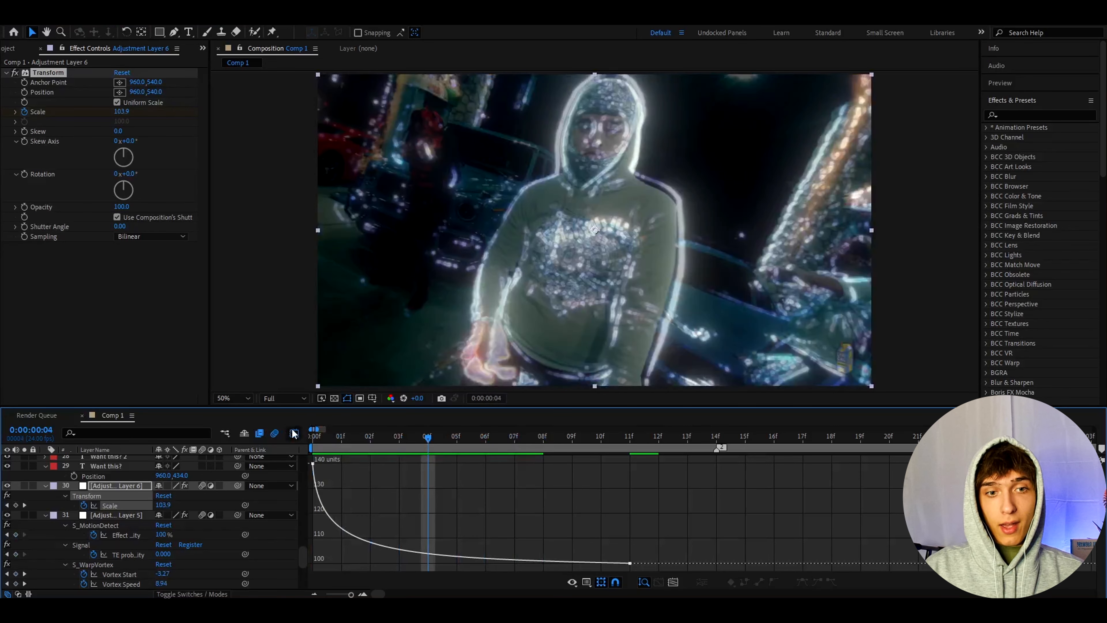
click(294, 433)
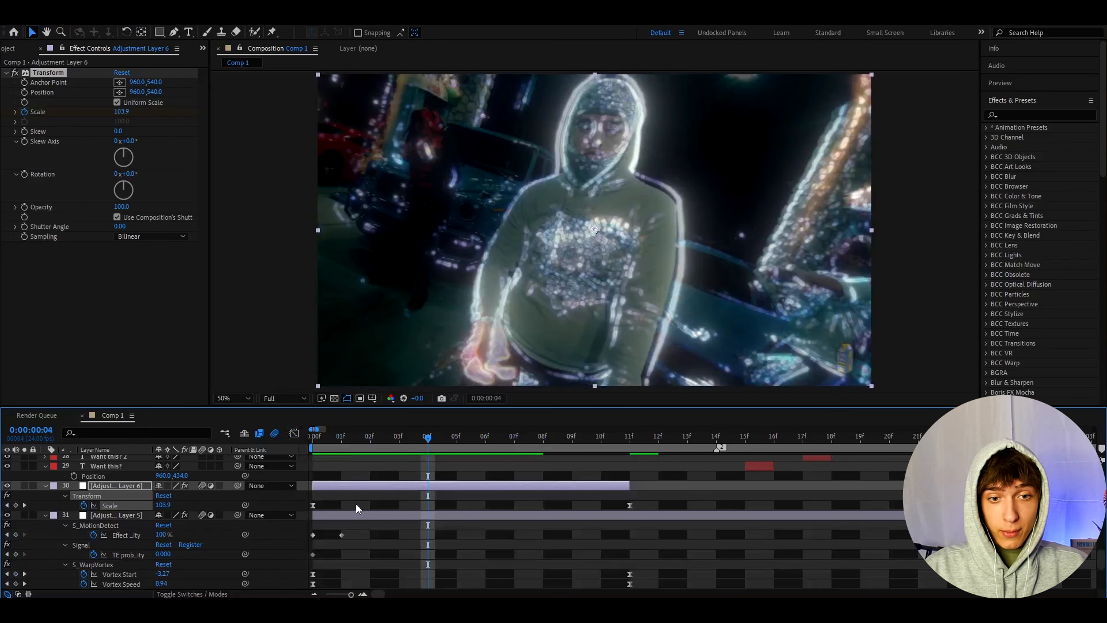
- Save all effects of Adjustment Layer 5 with their keyframes as an animation preset named Ghost Spin
click(349, 515)
click(327, 431)
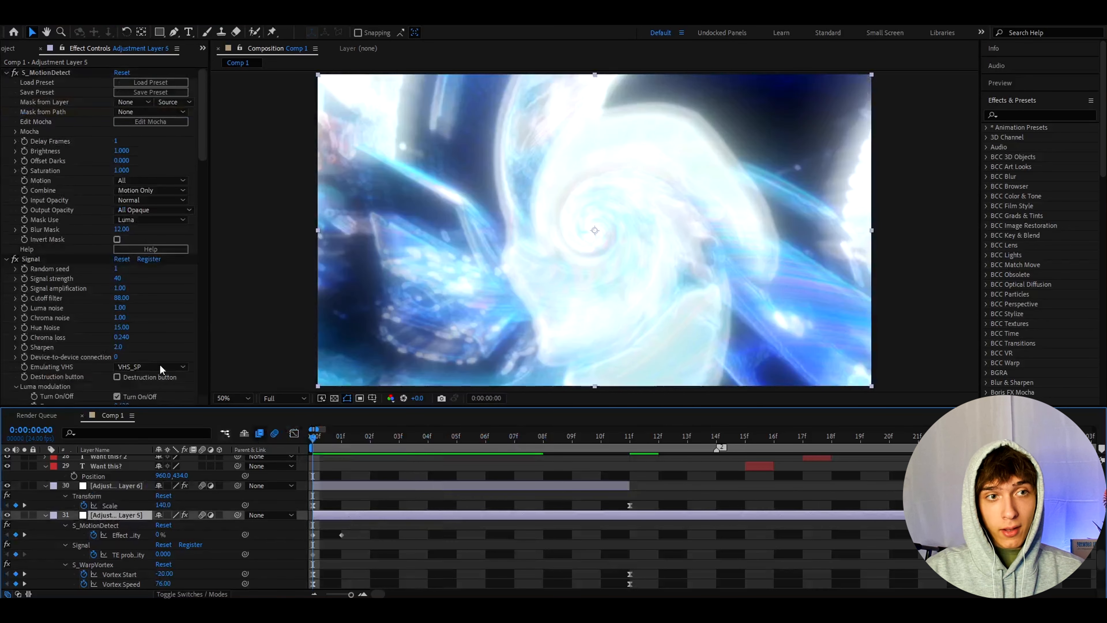
click(40, 71)
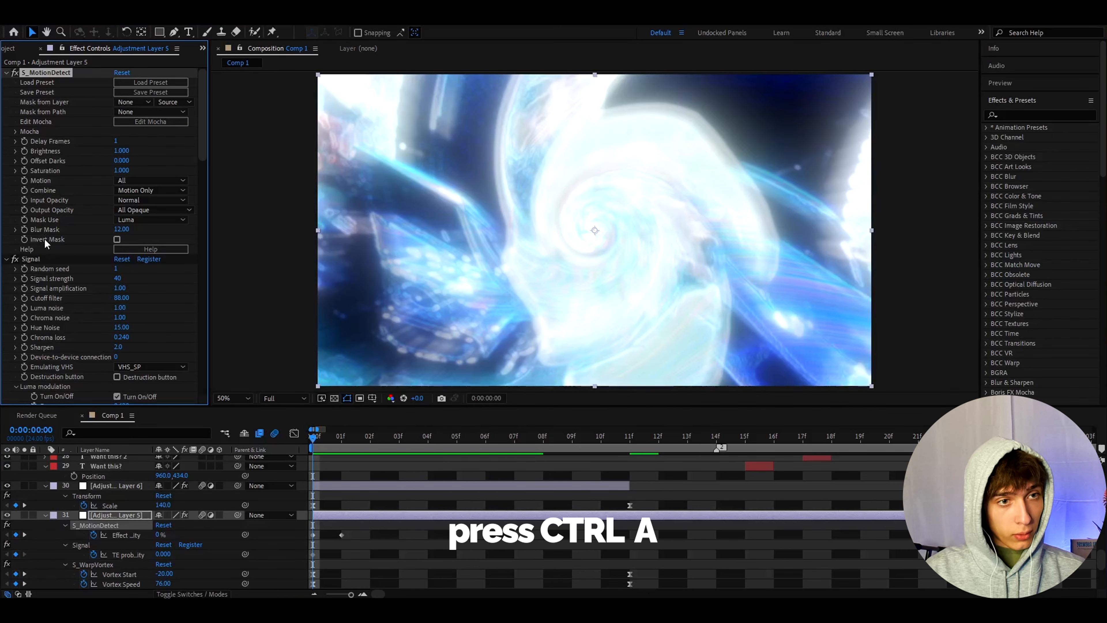
key(ctrl+a)
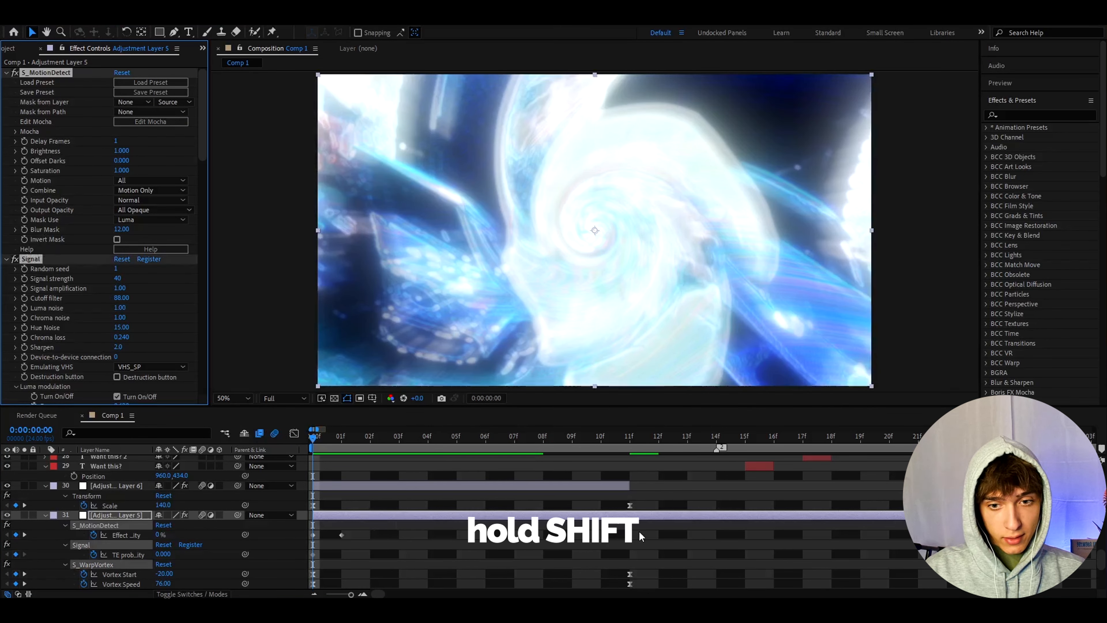
drag(648, 529, 292, 584)
click(150, 19)
click(165, 31)
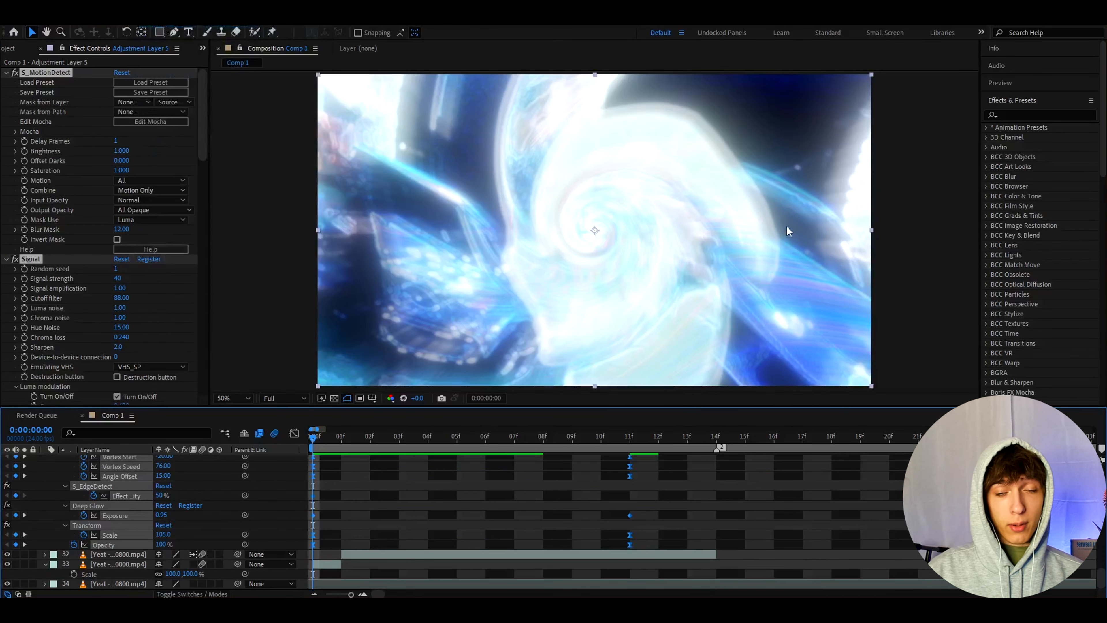
text(Gh)
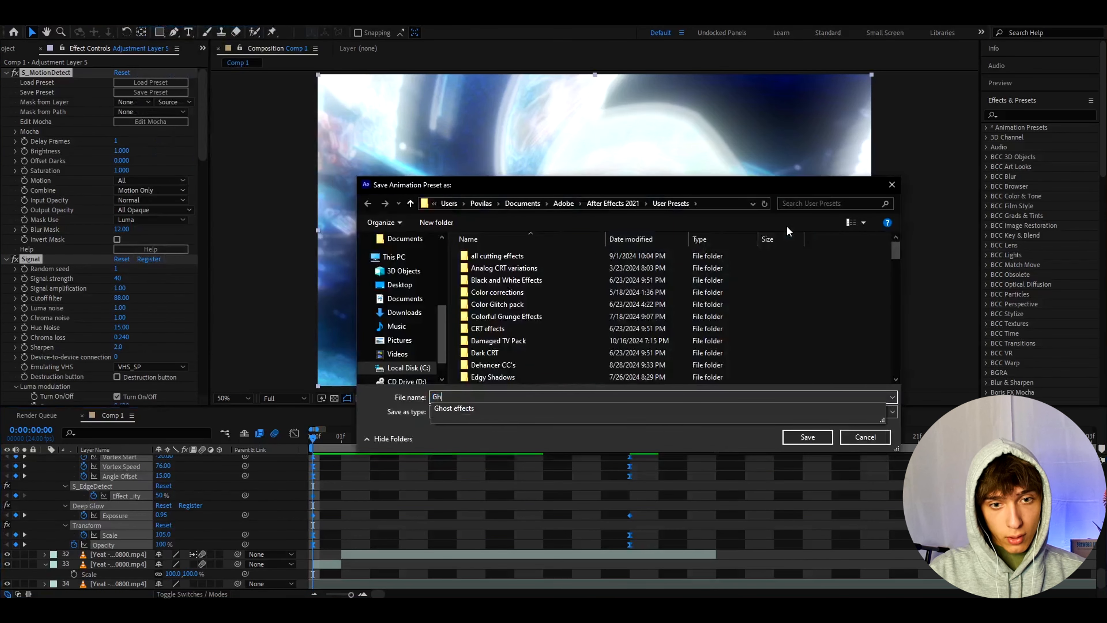
text(ost Spin)
click(808, 438)
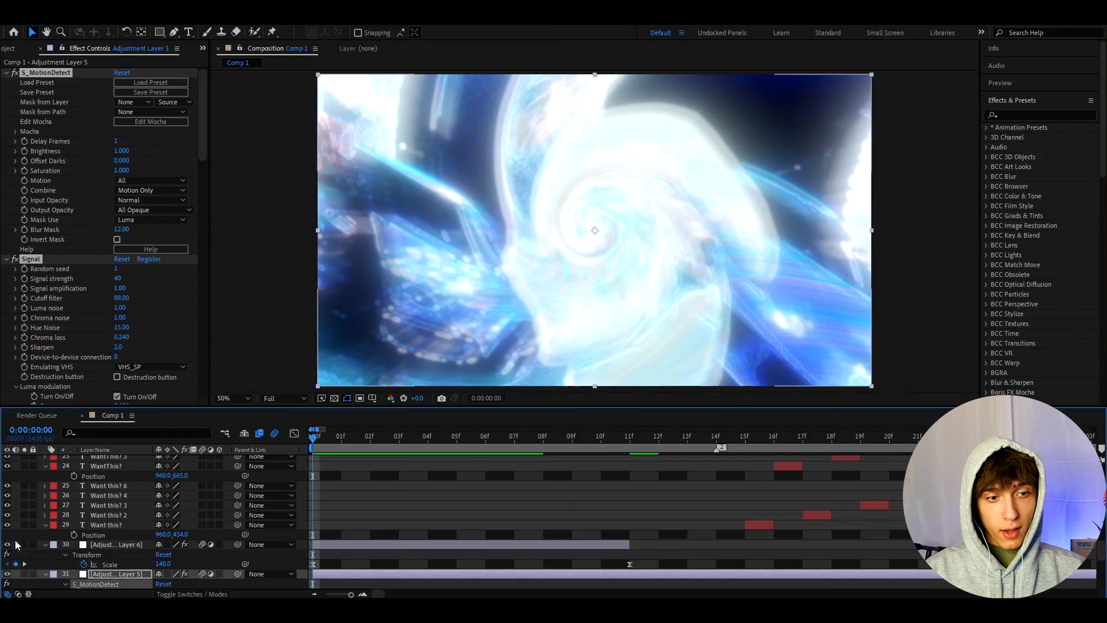
- Hide Adjustment Layer 5 and apply the Ghost Spin preset to a new adjustment layer directly above it
click(45, 574)
key(ctrl+alt+y)
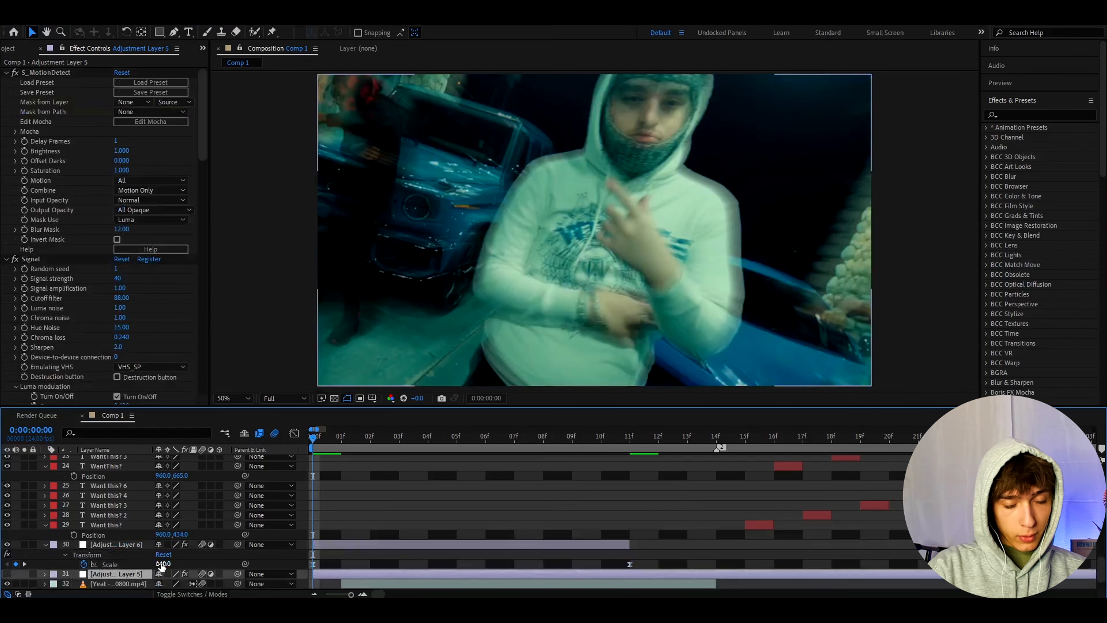
click(1011, 115)
text(ghost spin)
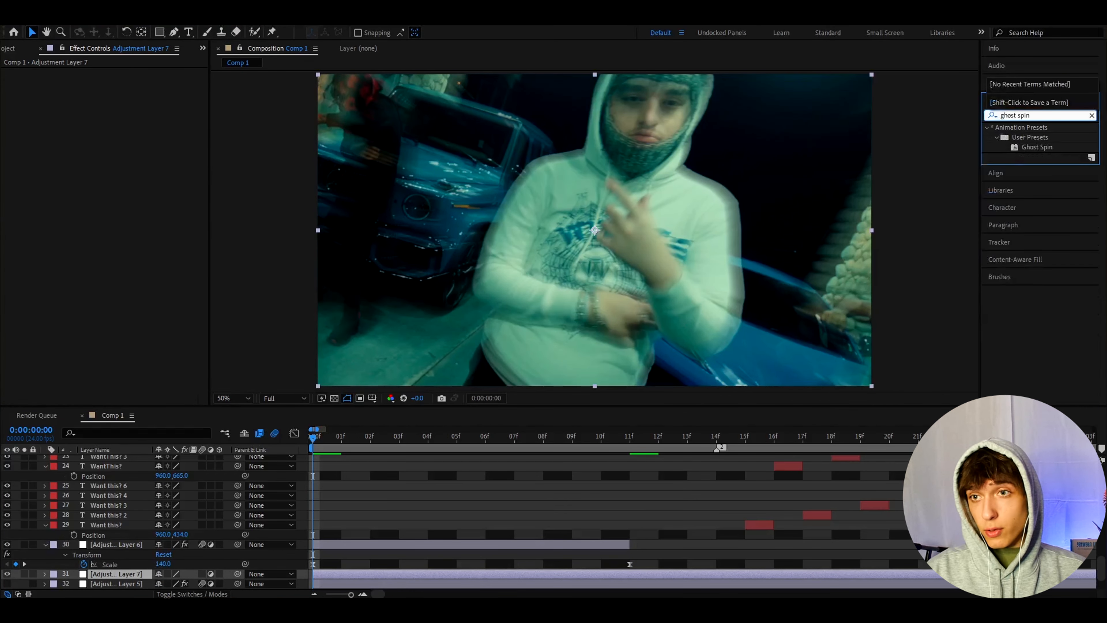
double_click(1037, 147)
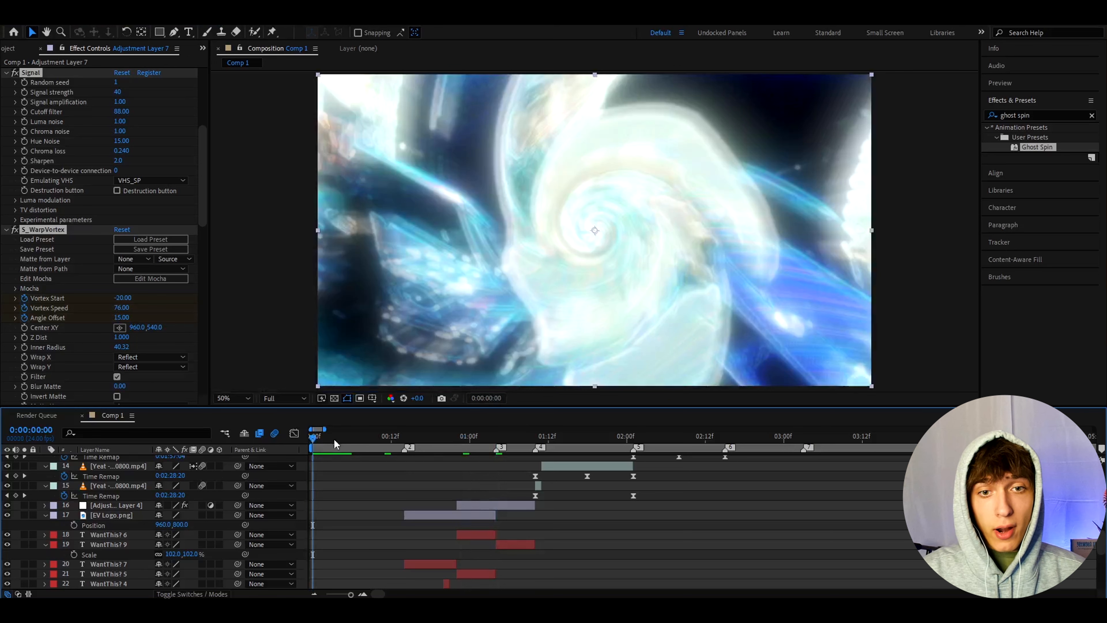
- Scrub to the transition at 0:00:01:10 and reveal the keyframes of the adjustment layer with S_MotionDetect that starts there
drag(327, 434, 462, 434)
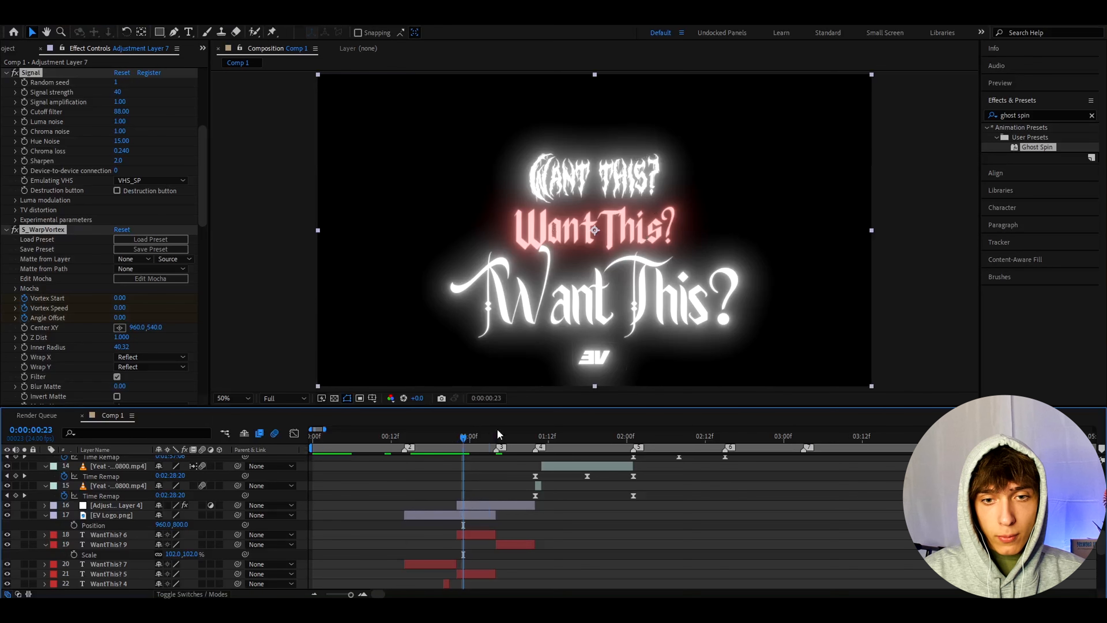
click(510, 434)
drag(515, 429, 556, 424)
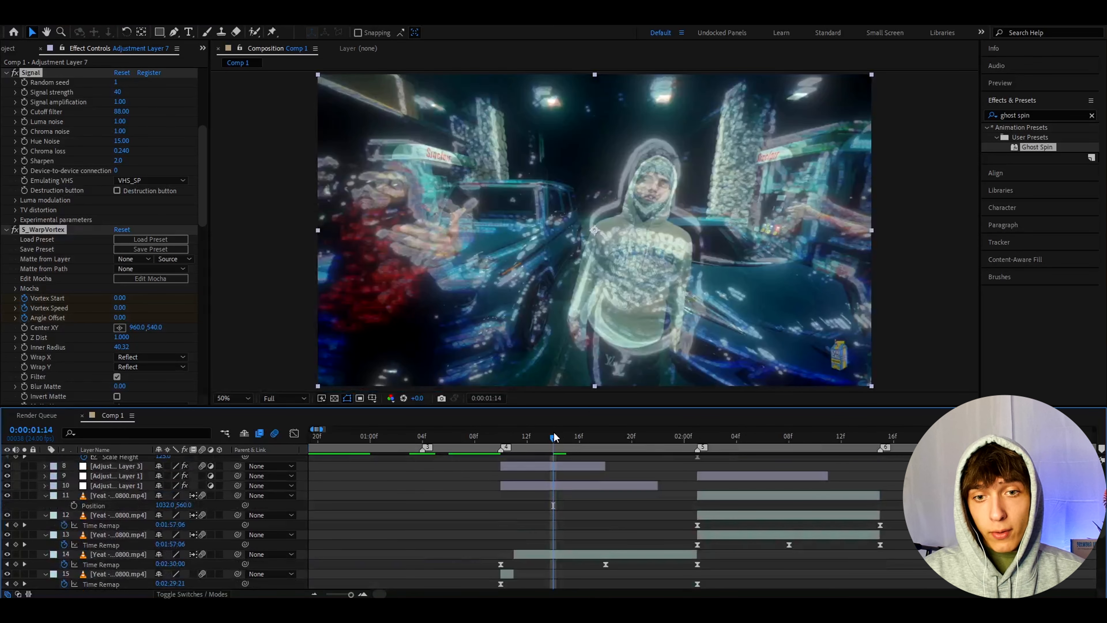
drag(553, 436, 539, 440)
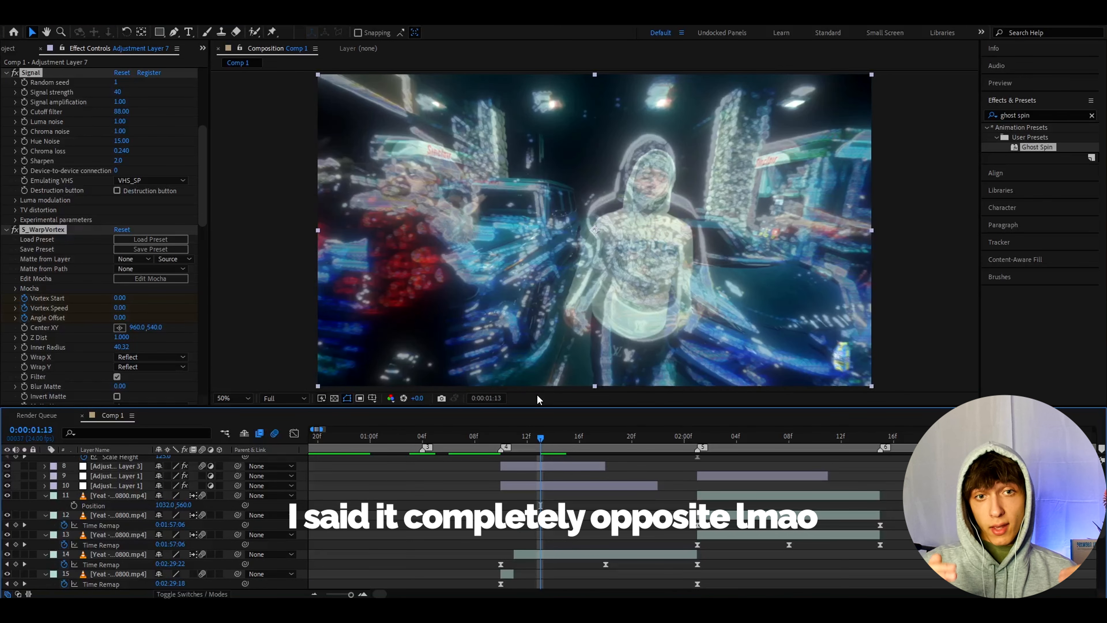
drag(541, 436, 501, 437)
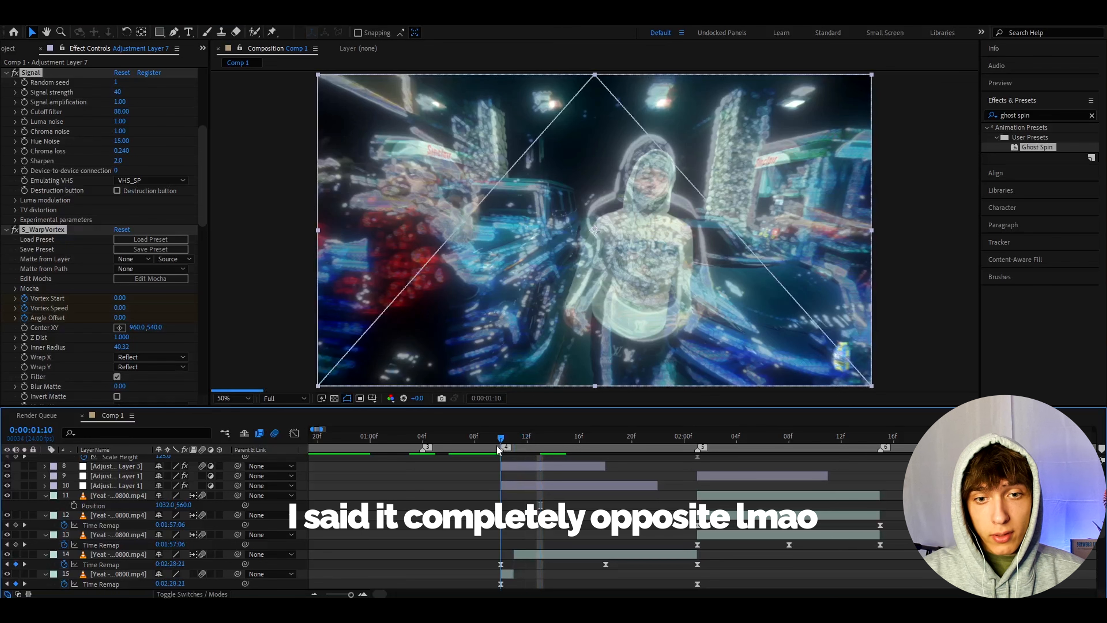
click(511, 484)
key(u)
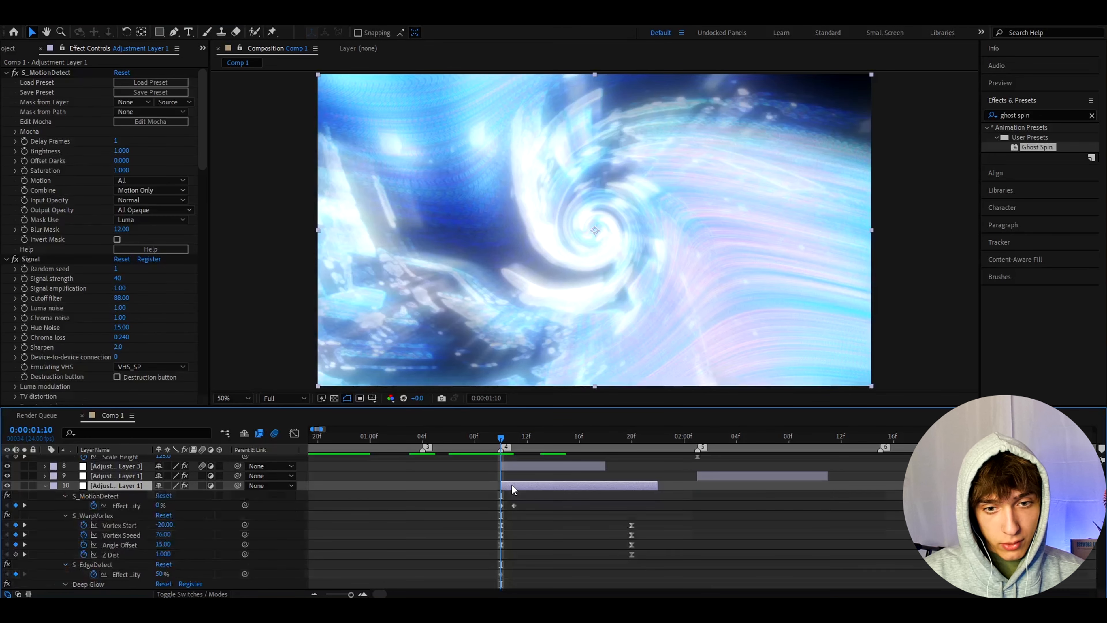
- Select the Transform Scale keyframes on the adjustment layer with S_MotionDetect and inspect the frame at their end keyframe, 0:00:01:20
scroll(495, 550, up, 1)
scroll(332, 565, down, 2)
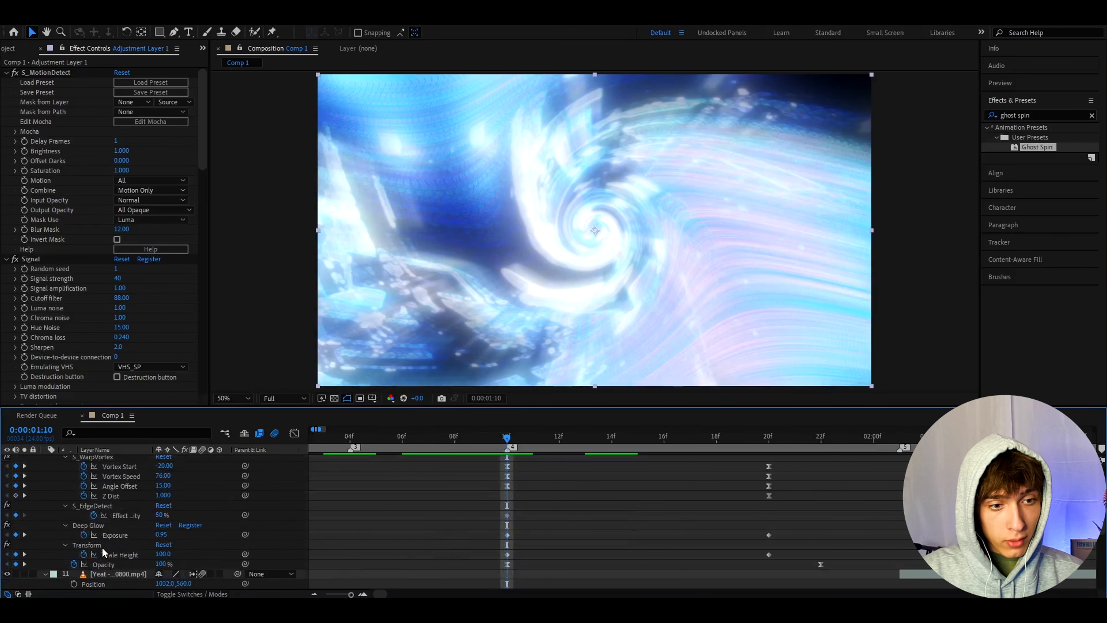
click(109, 551)
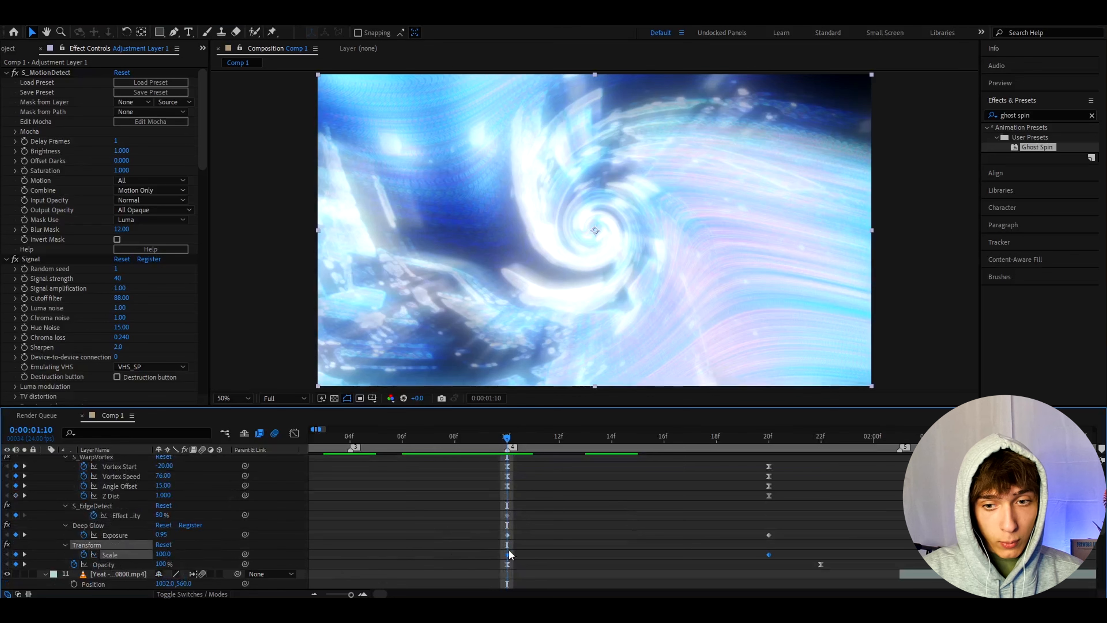
click(768, 436)
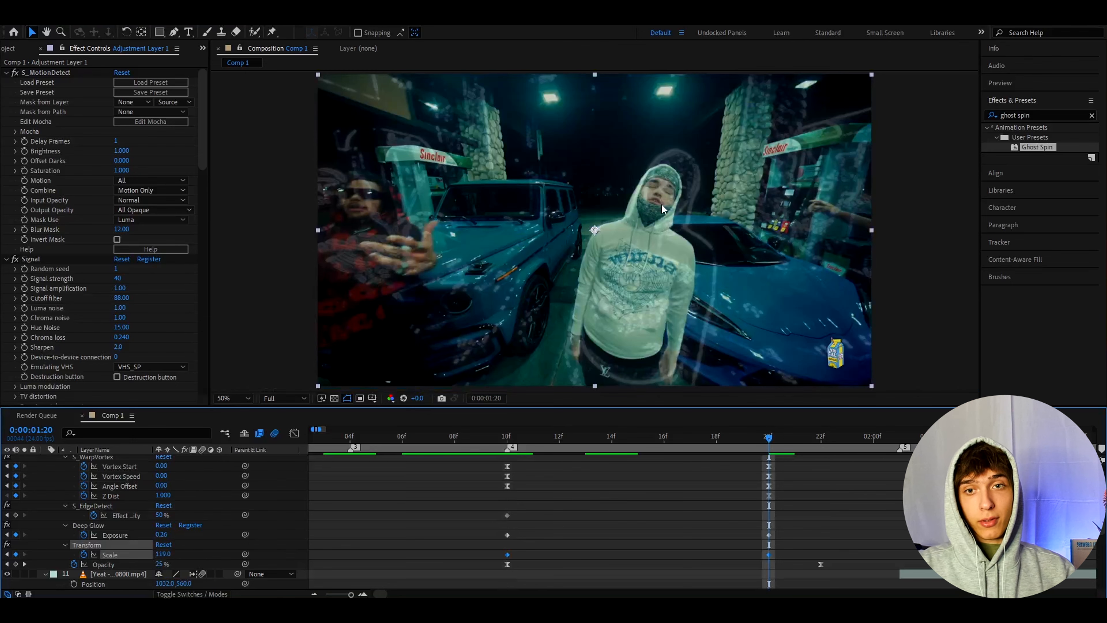
drag(698, 432, 592, 473)
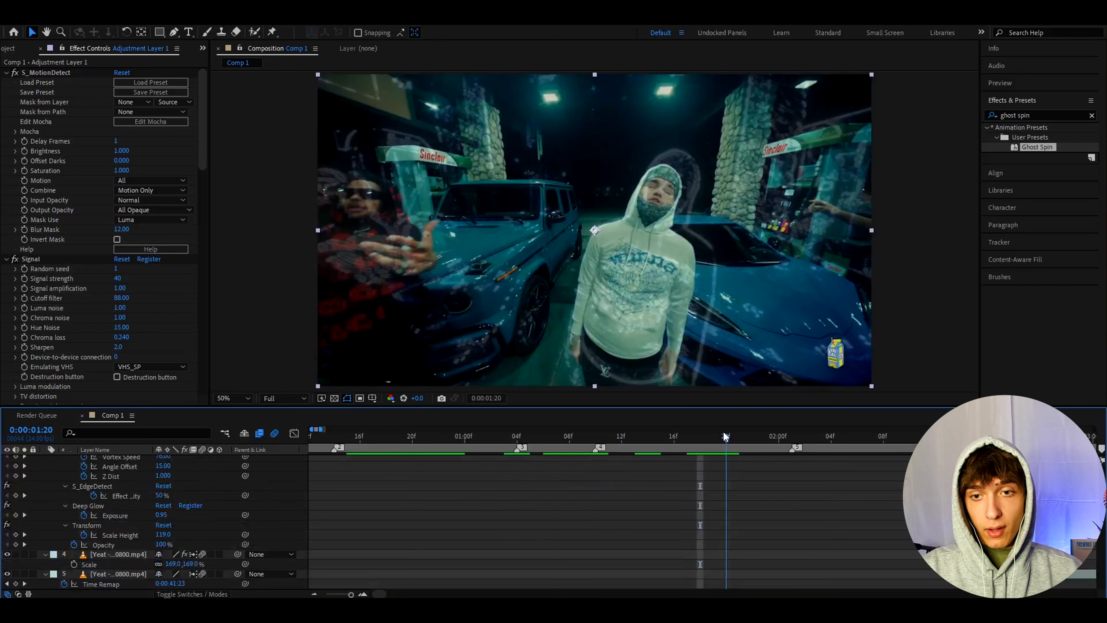
click(721, 440)
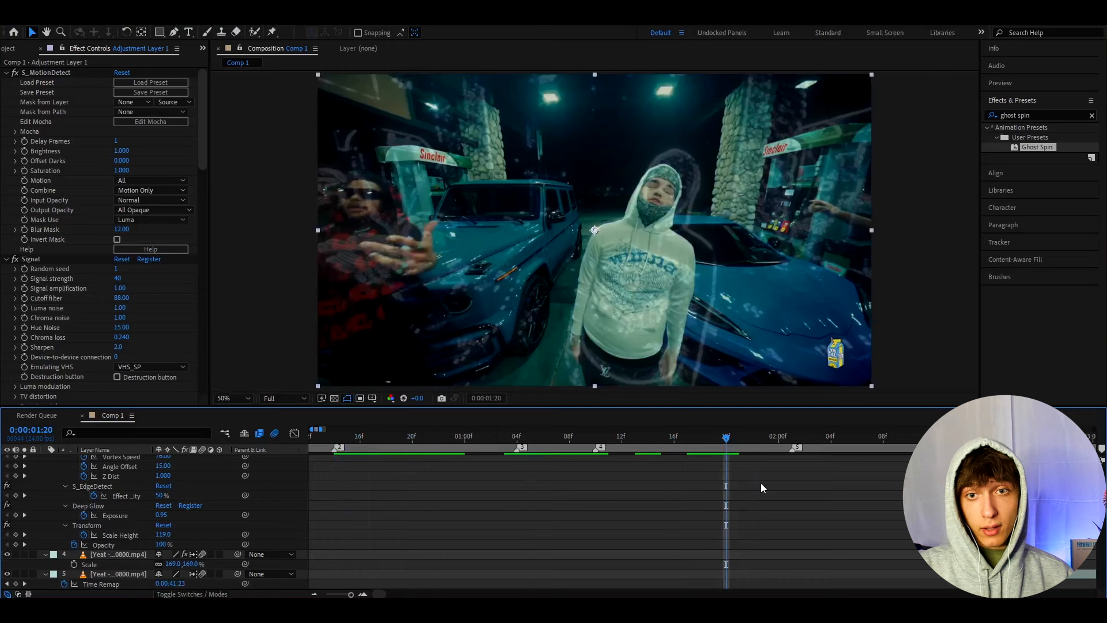
- Add a new adjustment layer directly above the one with S_MotionDetect and apply the Opium 11 V2 preset to it
key(ctrl+alt+y)
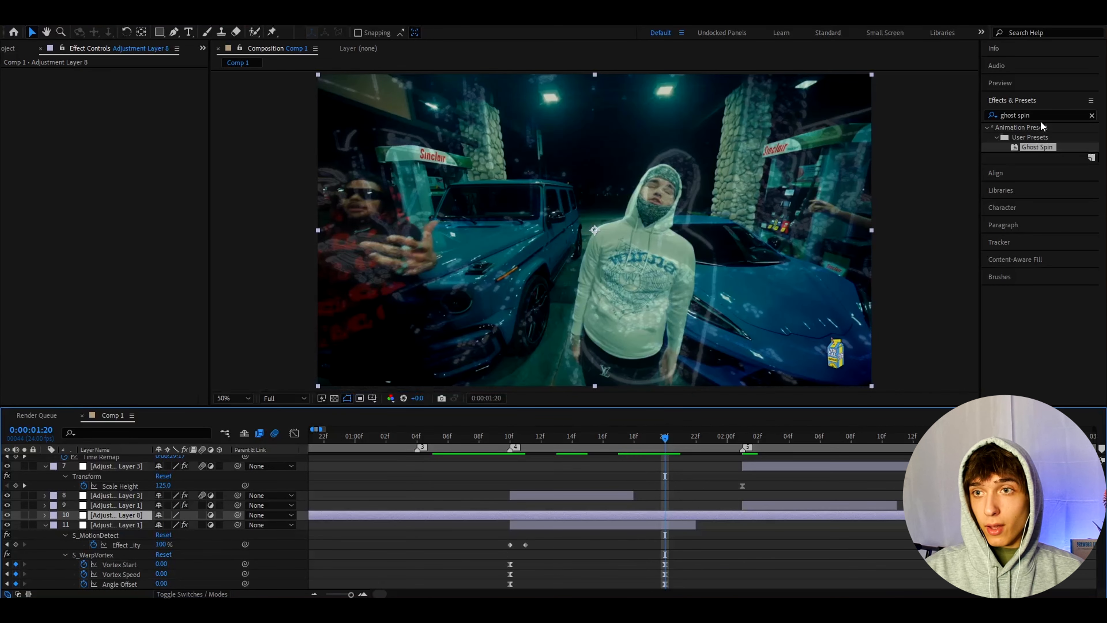
click(1040, 115)
text(opium)
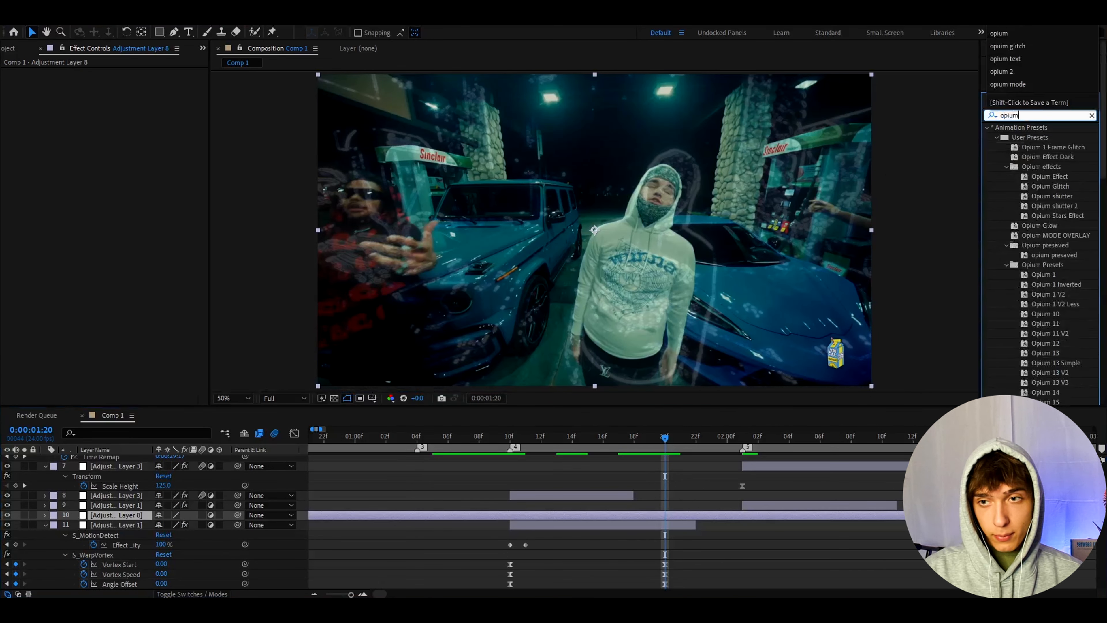
scroll(1072, 263, down, 5)
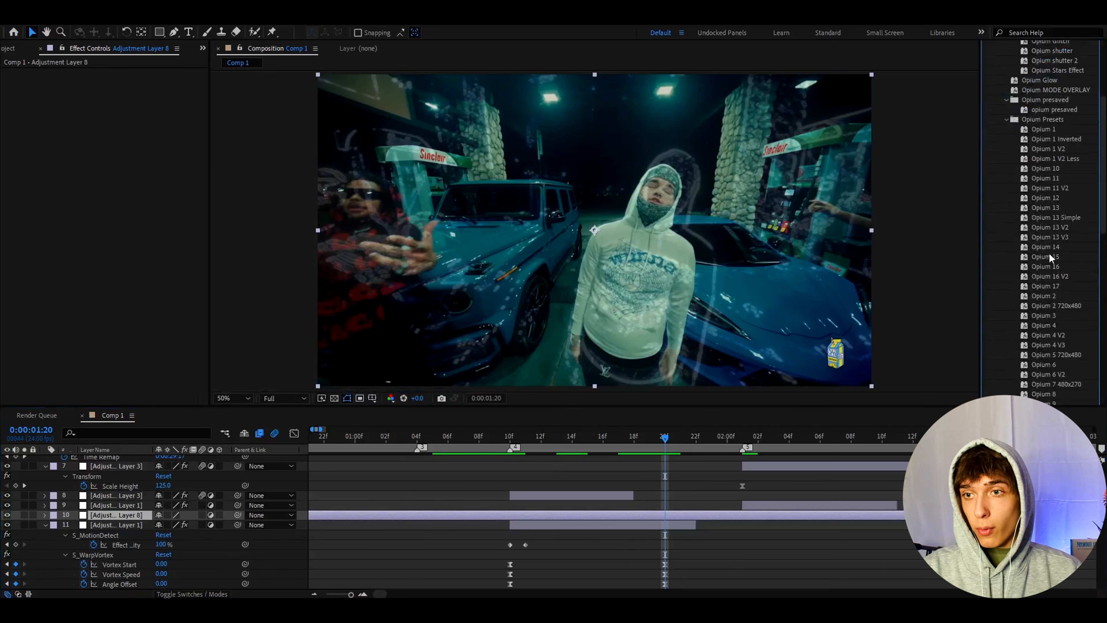
scroll(1051, 257, down, 10)
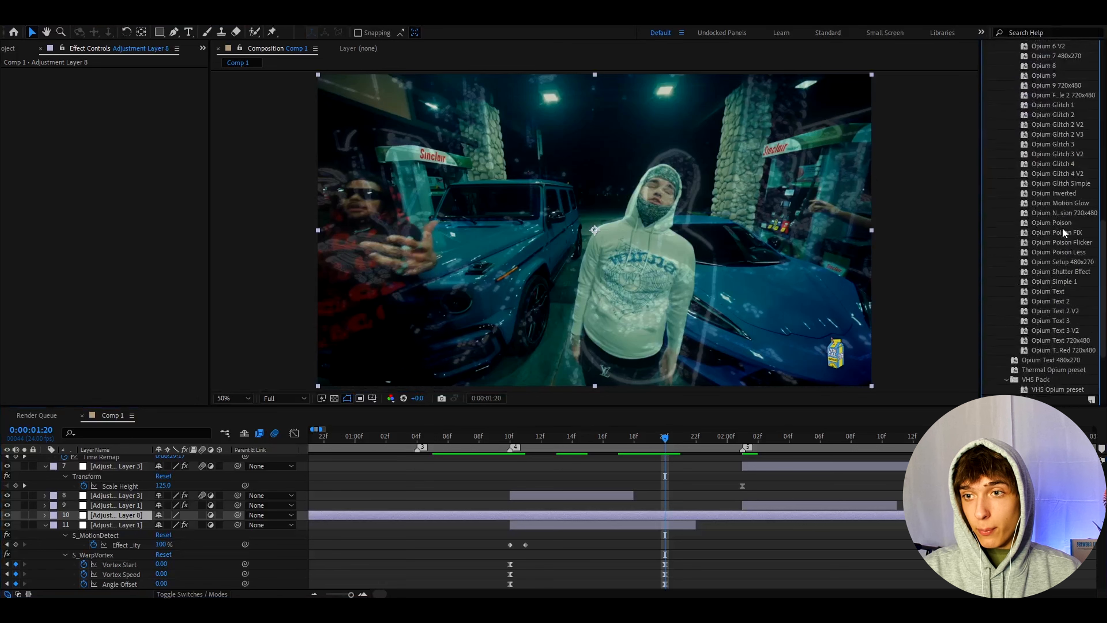
scroll(1061, 231, up, 8)
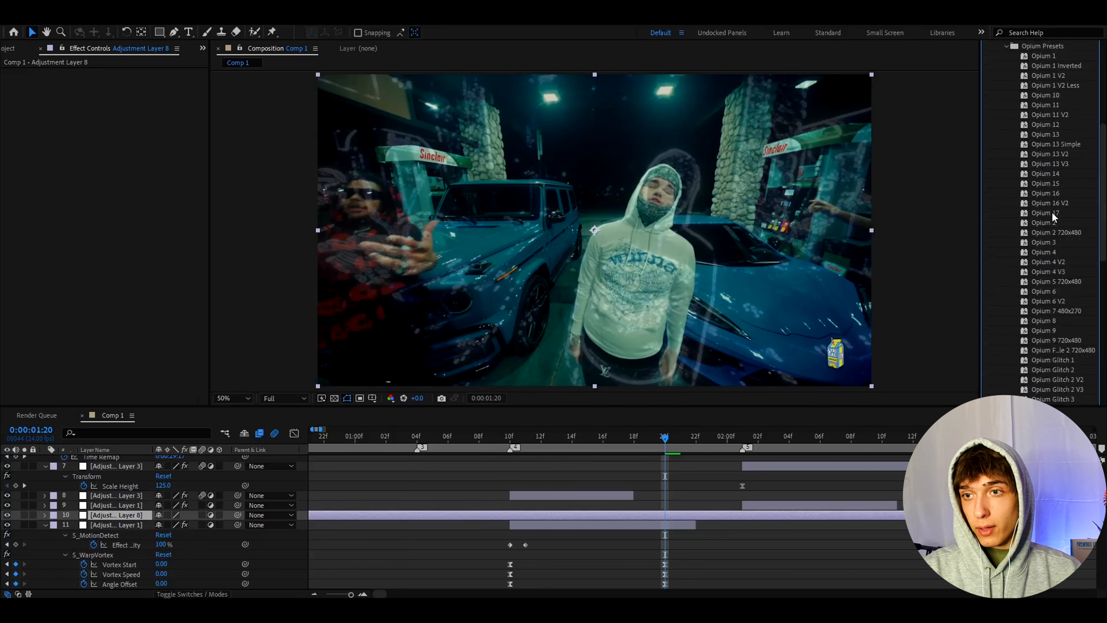
drag(1049, 115, 692, 516)
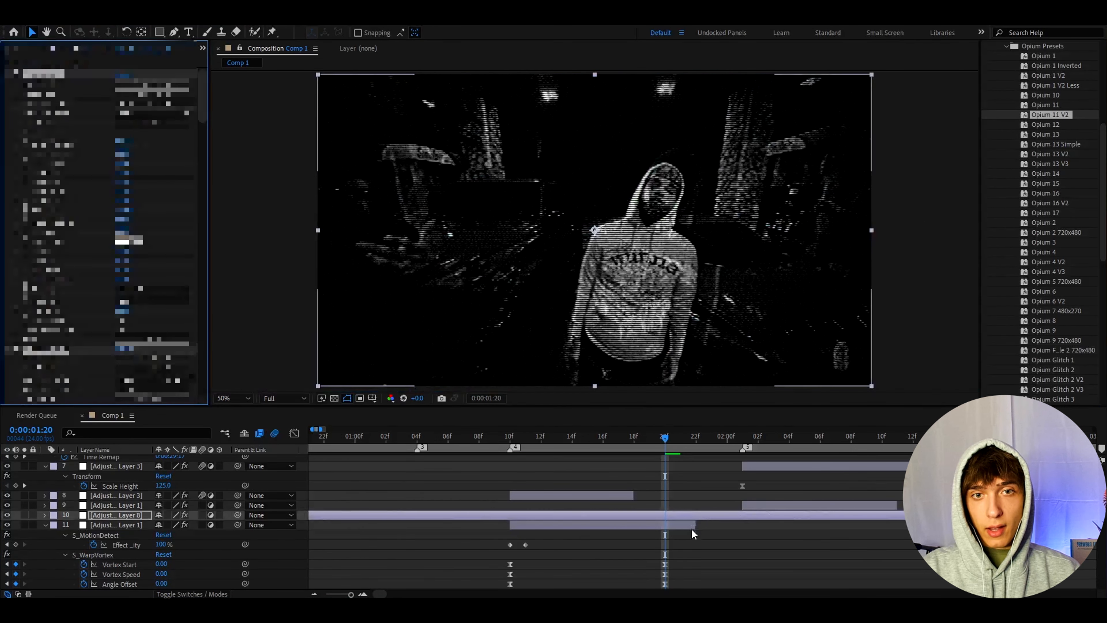
scroll(693, 524, up, 2)
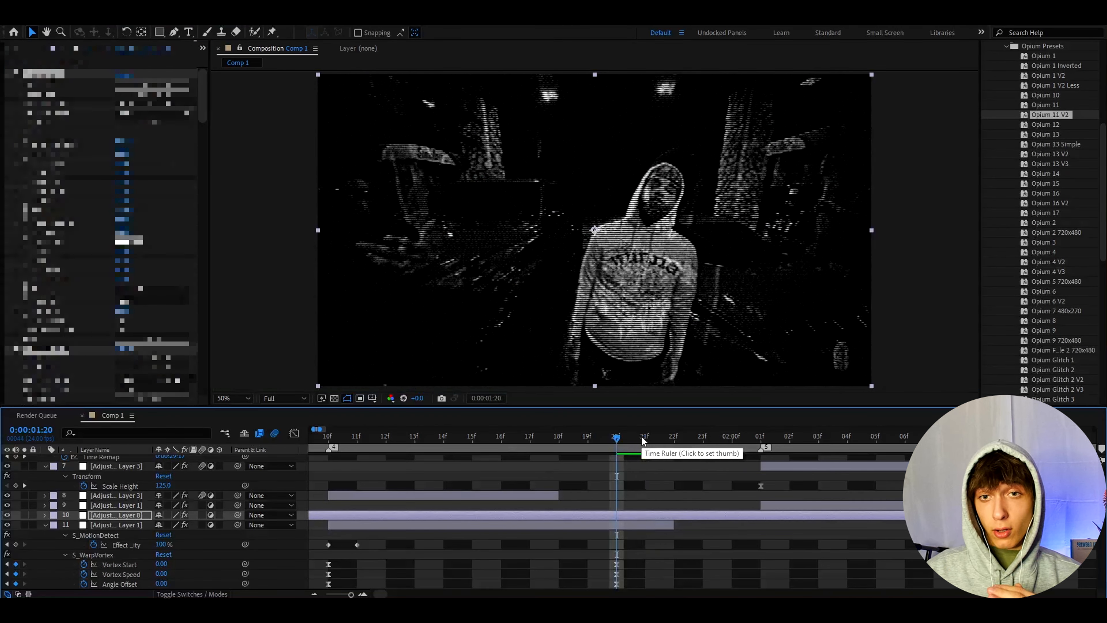